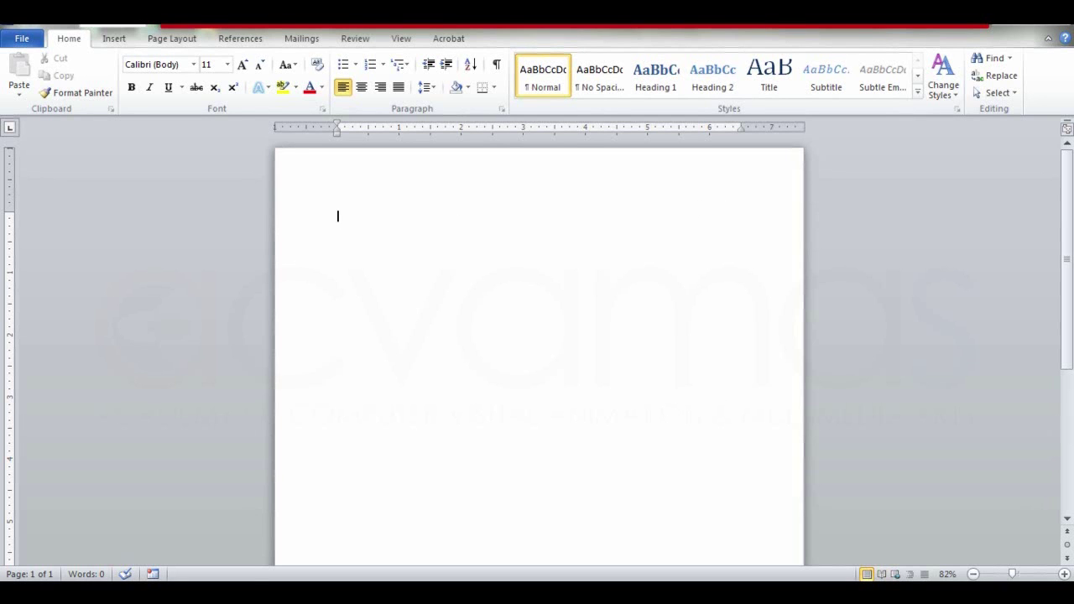
Drag the status-bar zoom slider so the blank page displays at 100%.
drag(1012, 574, 1024, 575)
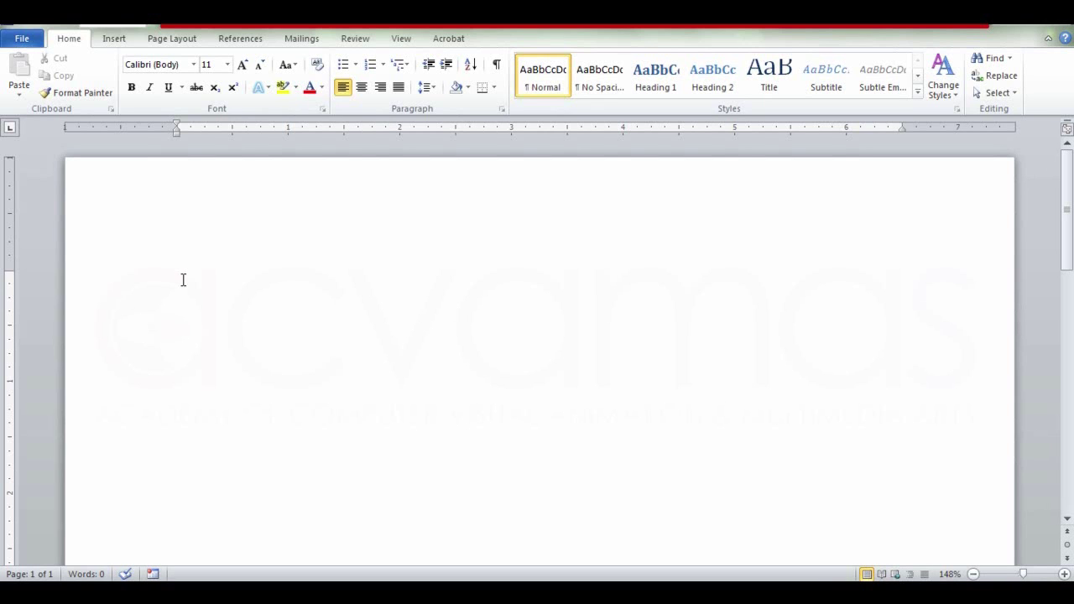
Type 'Acvamas is the best place to leanr', fixing stray typos along the way.
text(Acvamas is the)
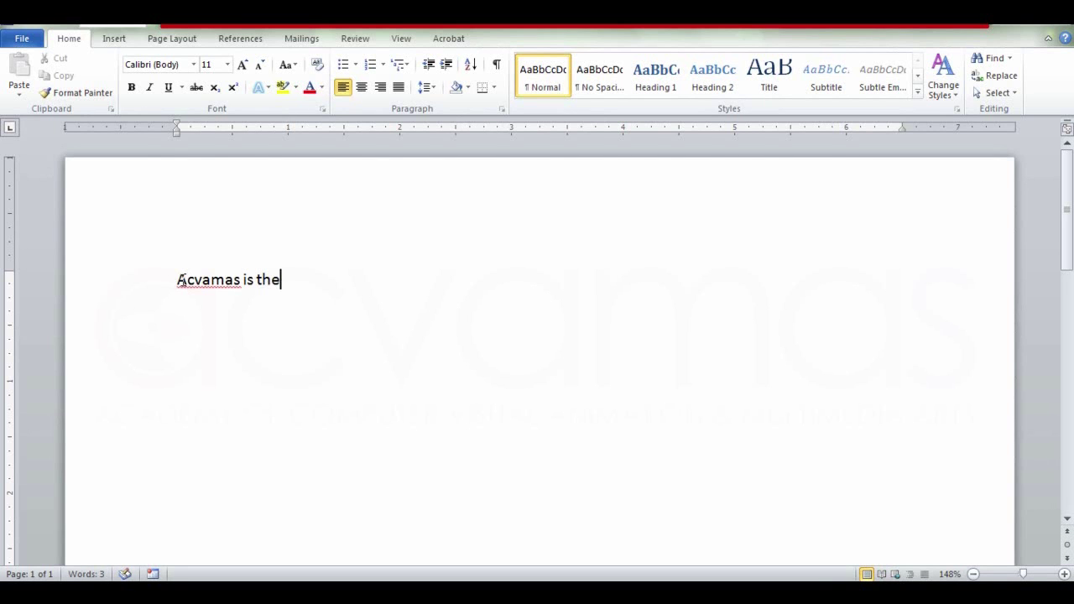
text( best)
key(BackSpace)
text(plac)
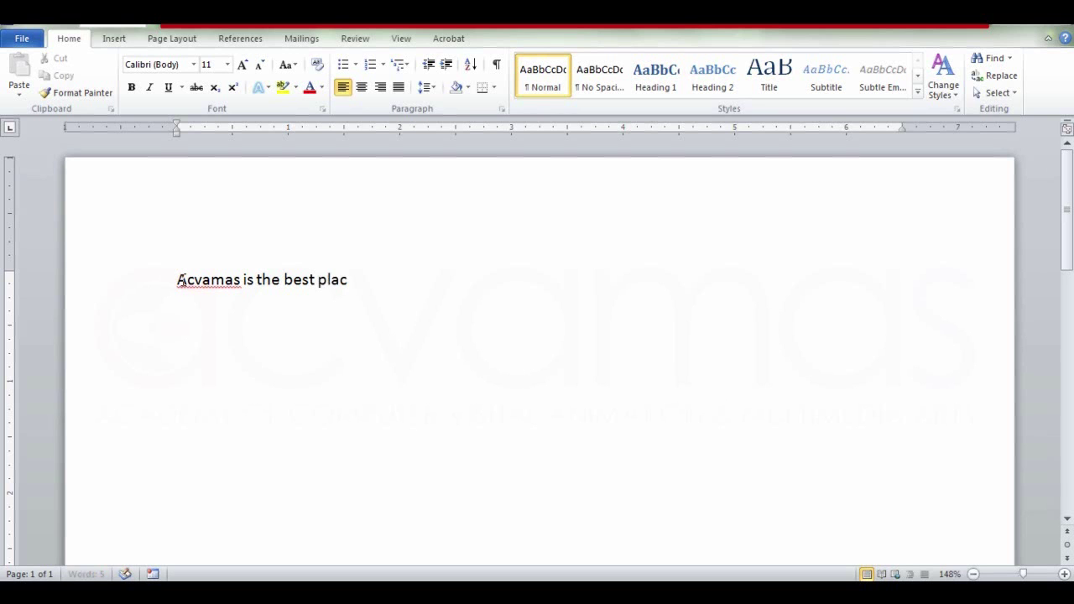
text(e to leran)
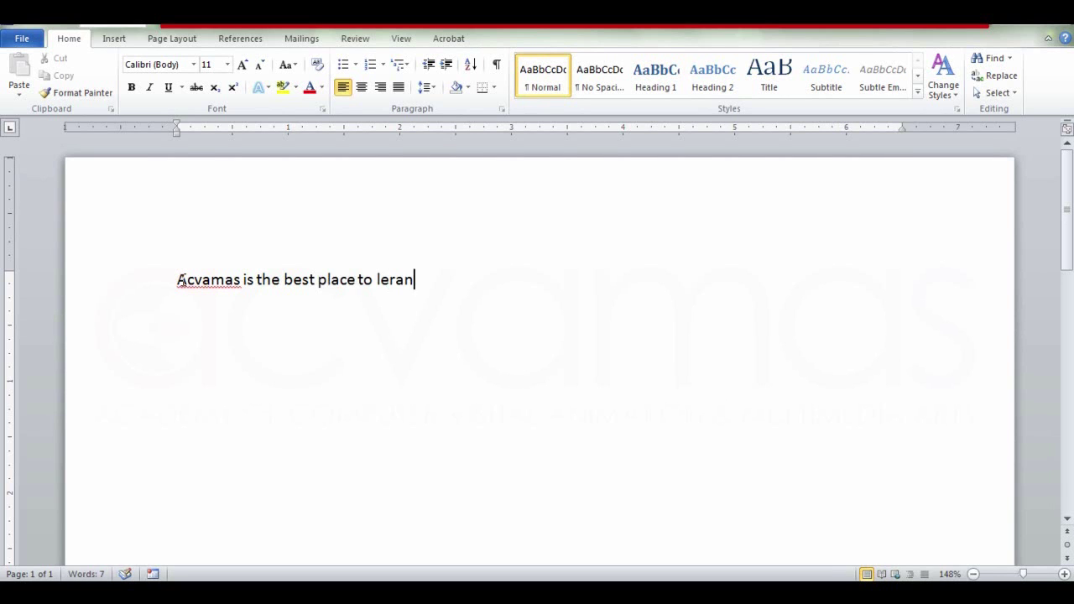
key(BackSpace)
key(BackSpace)
key(BackSpace)
text(anr)
Replace the red-underlined 'leanr' with the spelling suggestion 'learn'.
click(376, 280)
right_click(398, 282)
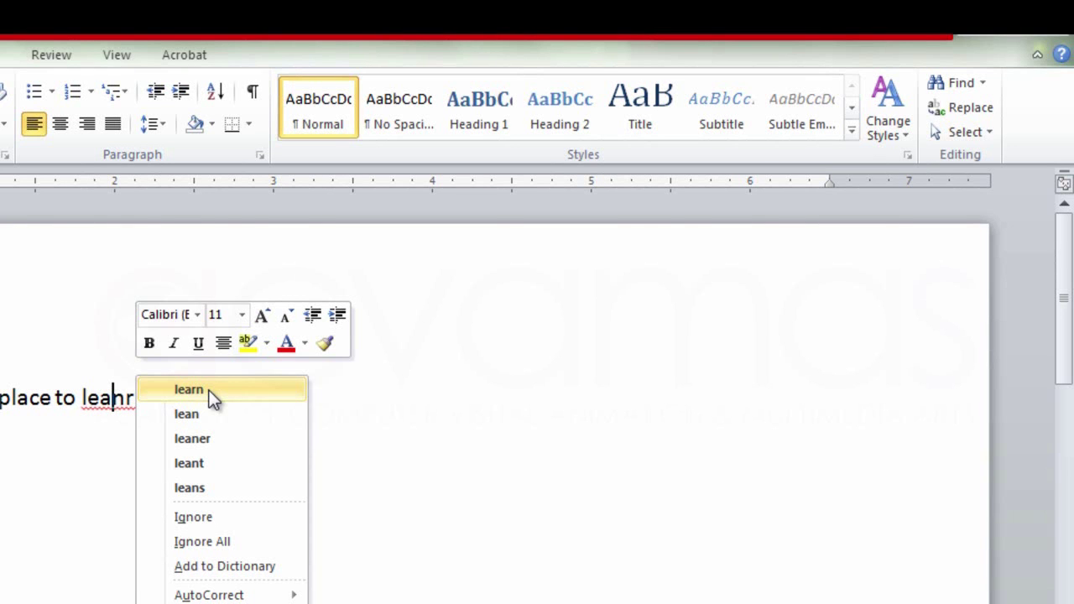
click(223, 392)
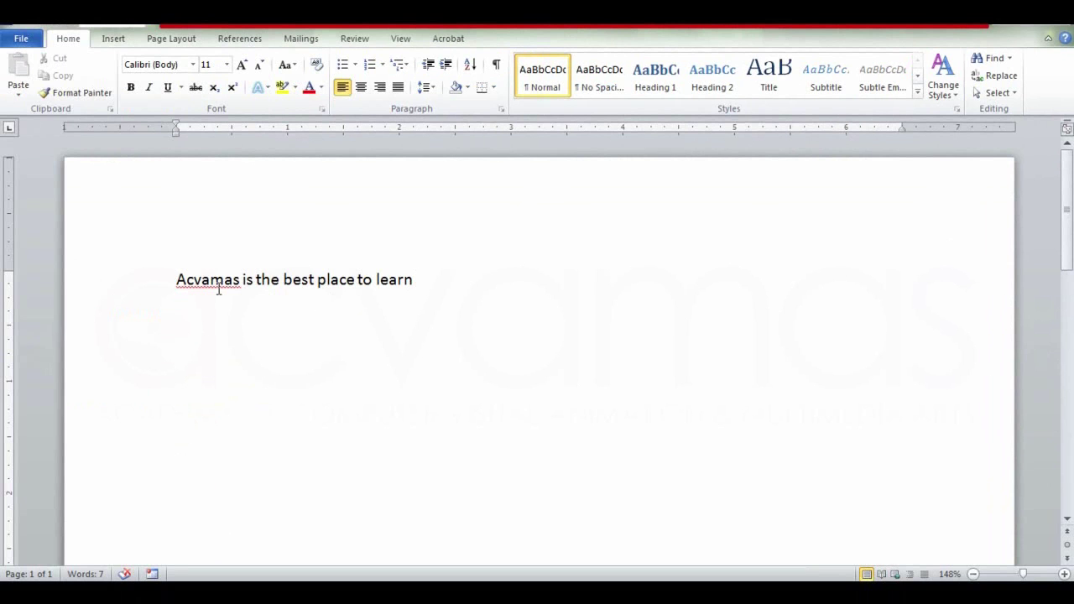
click(209, 281)
right_click(210, 282)
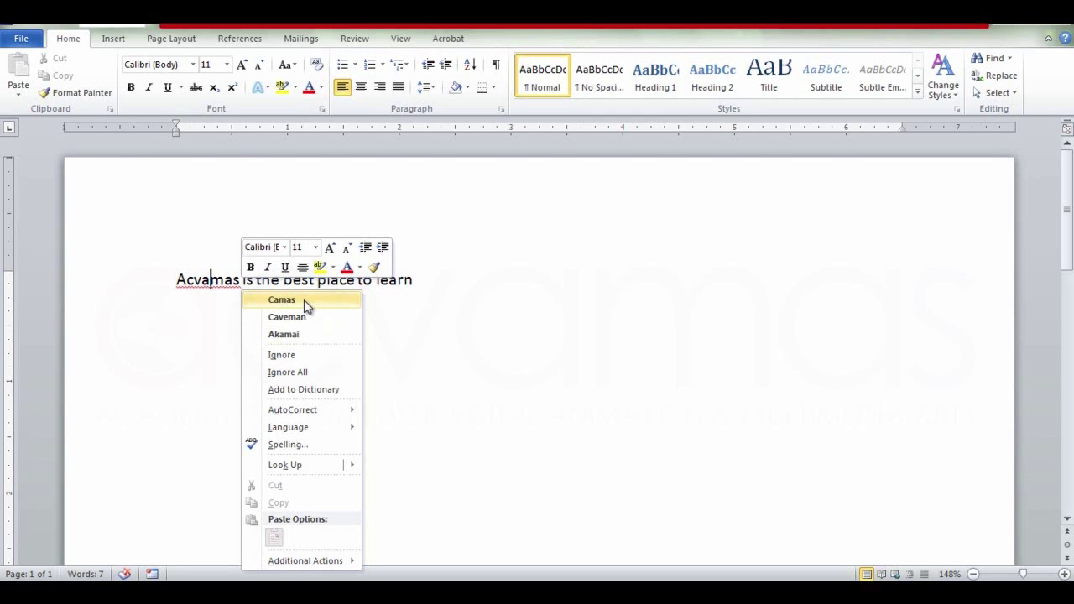
click(223, 282)
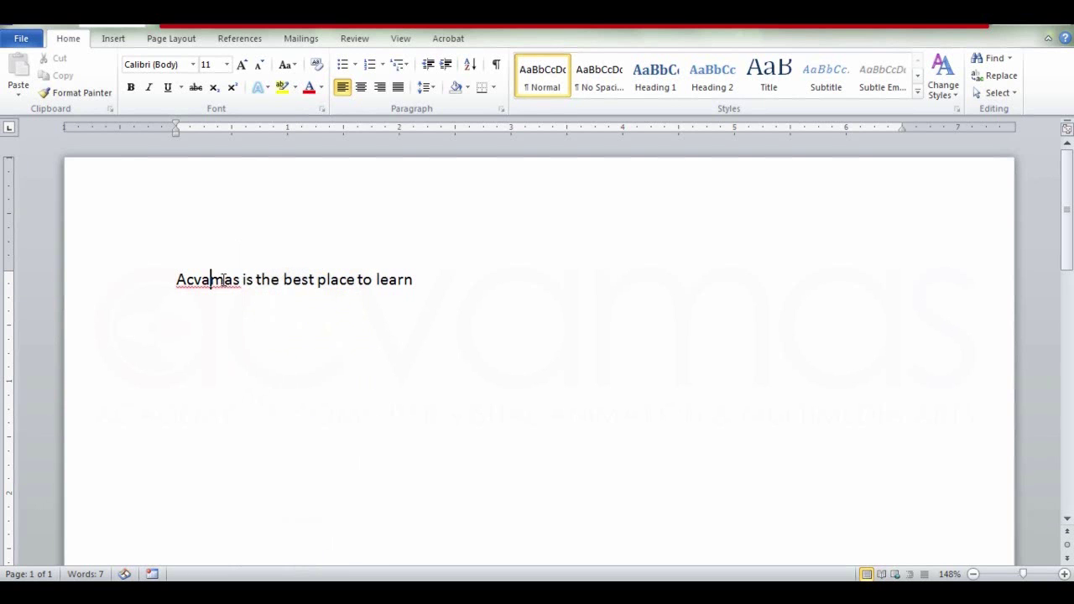
click(241, 283)
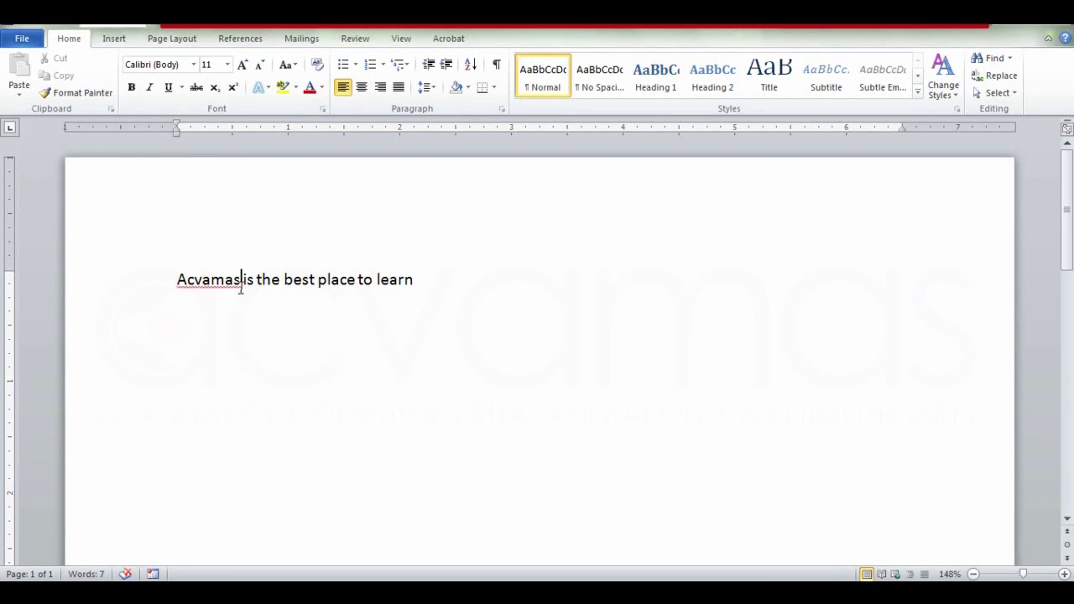
click(213, 285)
click(427, 283)
text(Pasindu)
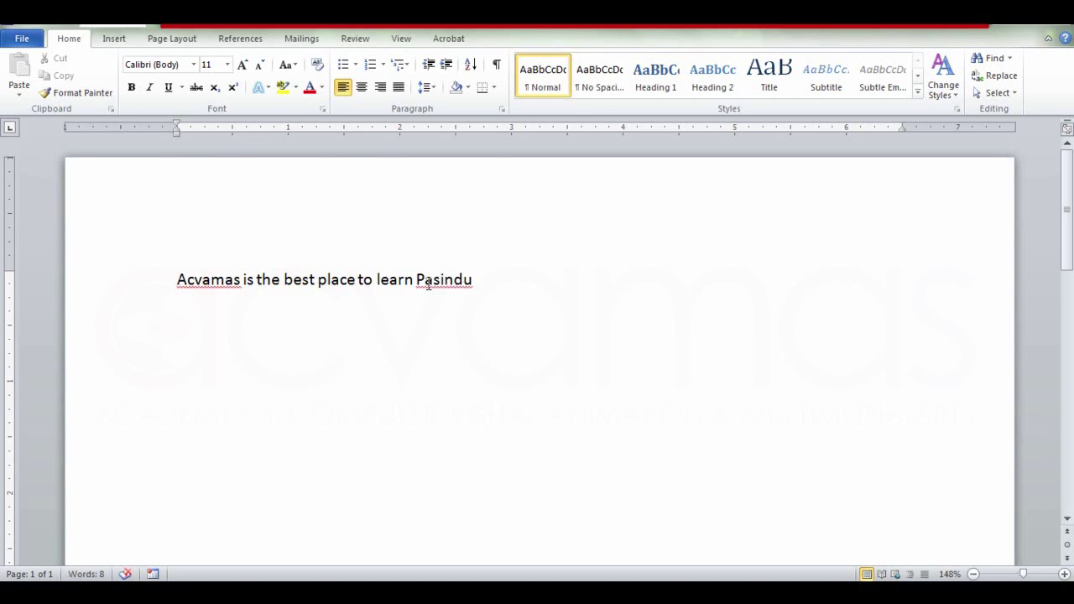
key(BackSpace)
key(BackSpace)
key(BackSpace)
key(BackSpace)
key(BackSpace)
key(BackSpace)
key(BackSpace)
key(BackSpace)
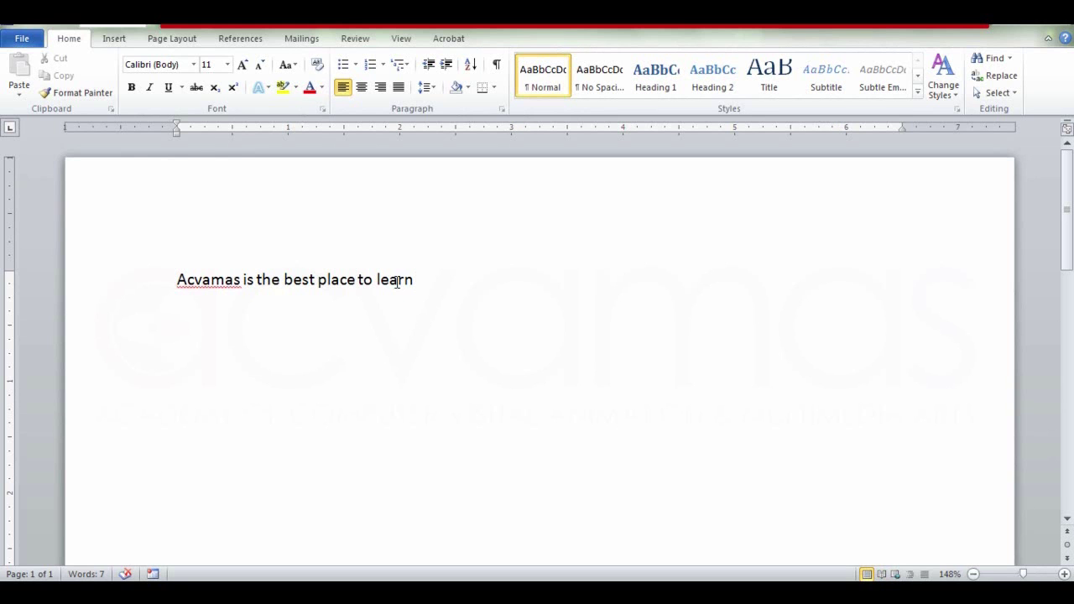
Append 'computer skills in Sri lanka.' after 'learn' to complete the sentence.
text(computer skills in)
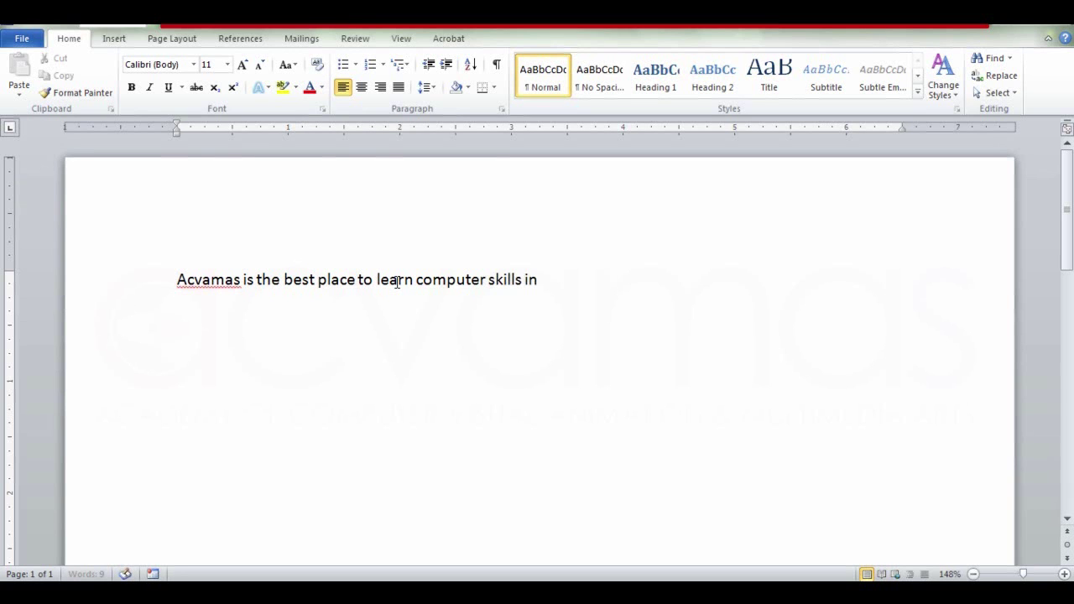
text( Sri lanka.)
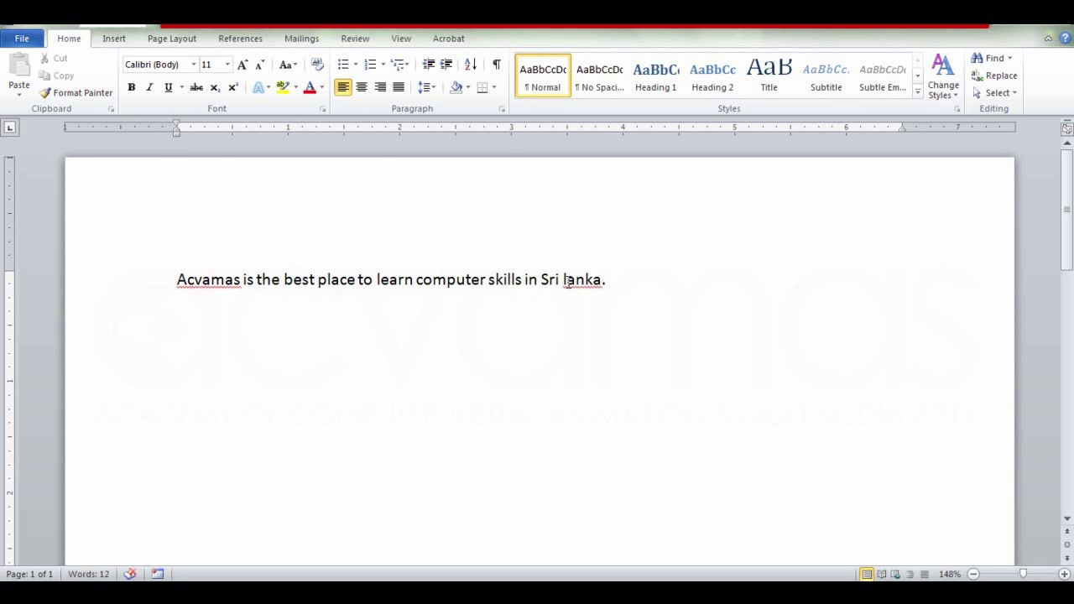
Replace the lowercase 'l' in 'lanka' with 'L' so the first sentence ends 'Sri Lanka.'.
click(567, 282)
key(Delete)
text(L)
click(619, 288)
click(537, 307)
click(615, 281)
Add a line break after the first sentence and type 'Join with us. Subscribe Now.'.
key(shift+Return)
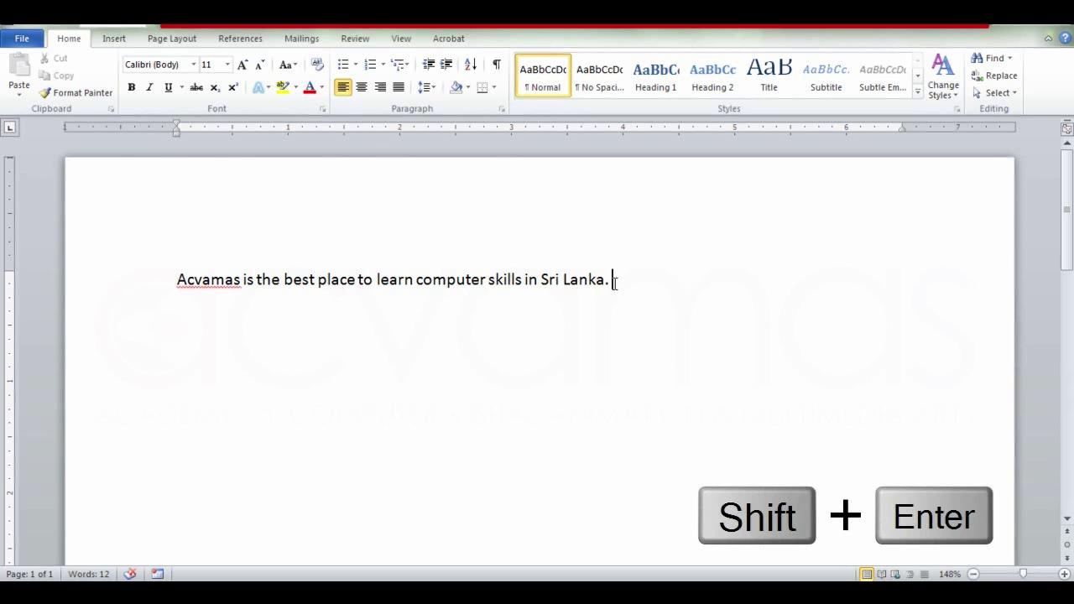
key(shift+Return)
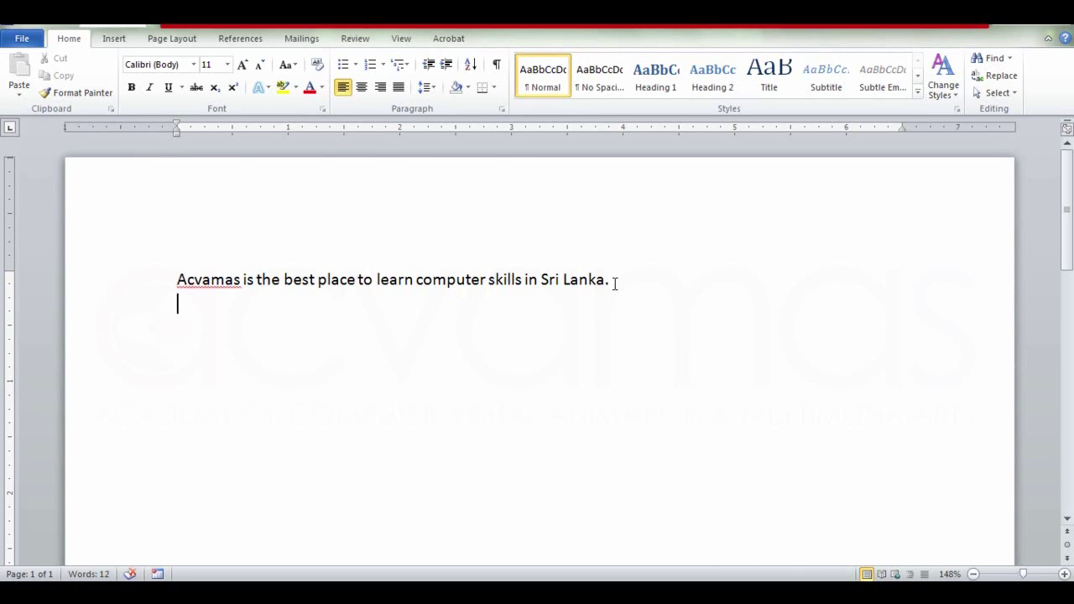
text(Join with us)
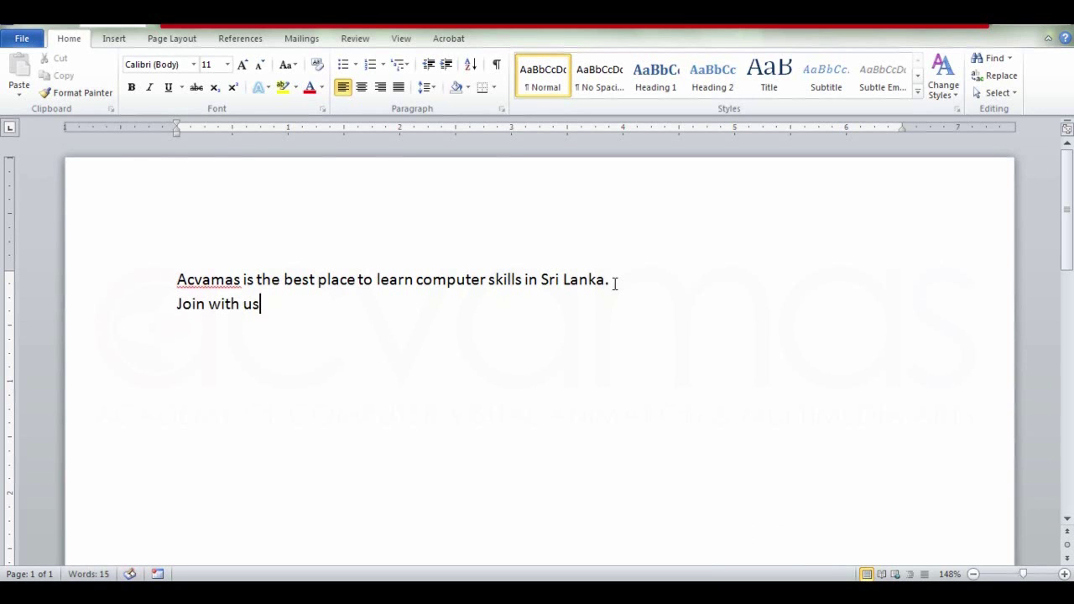
text(. Subscribe Now.)
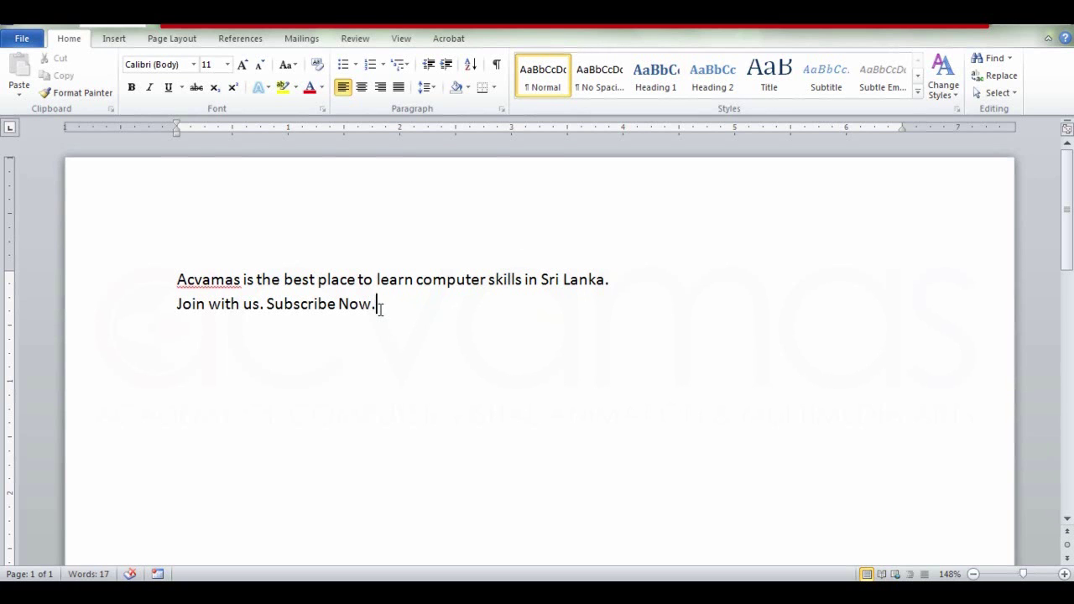
Start a new paragraph and type 'You can learn Word Excel Powerpoint Access here.'.
key(Return)
key(BackSpace)
key(Return)
text(You can learn Word Excel)
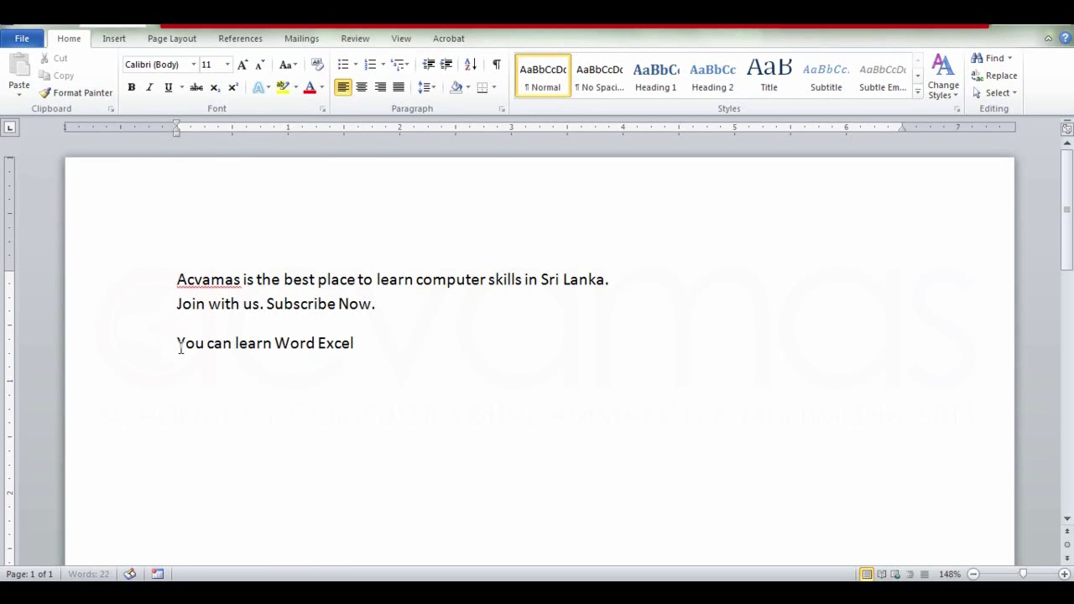
text( Powerpoint Access )
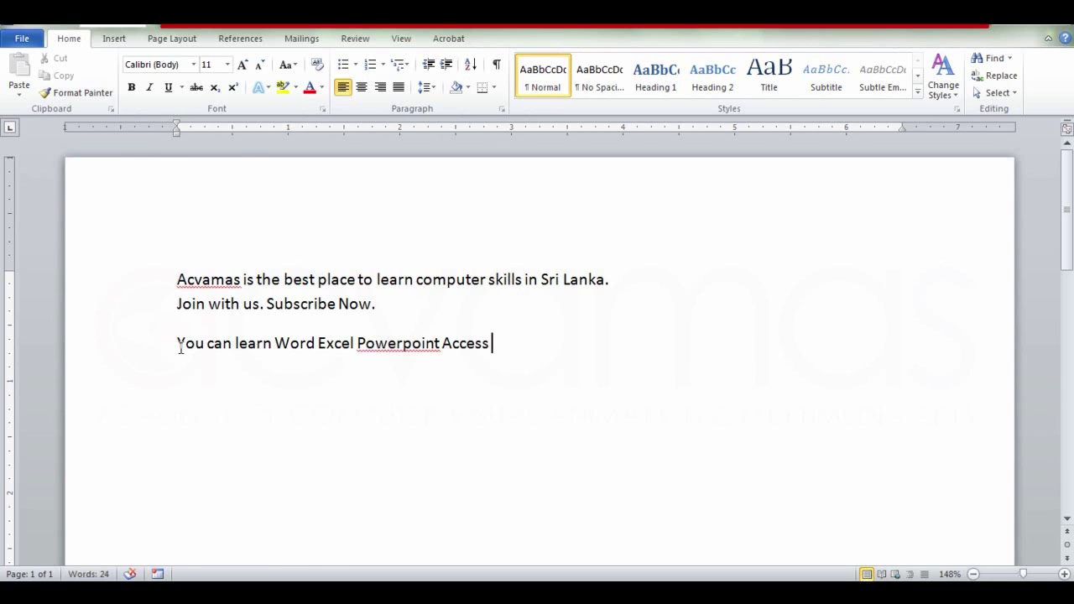
text(here.)
Fix the red-underlined 'Powerpoint' to 'PowerPoint' using the spelling suggestion menu.
click(397, 344)
right_click(399, 346)
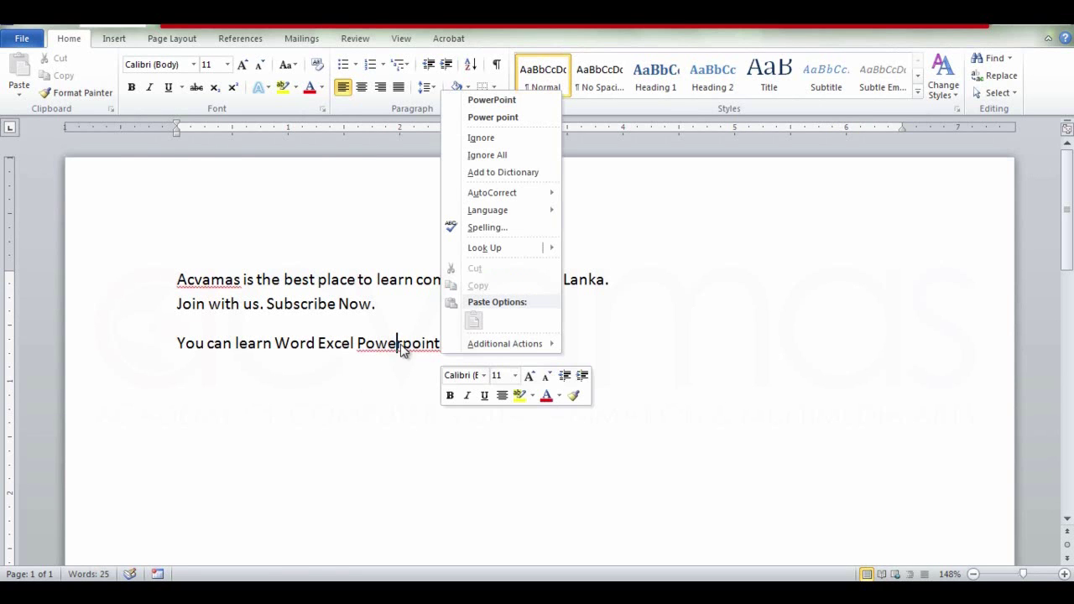
click(509, 99)
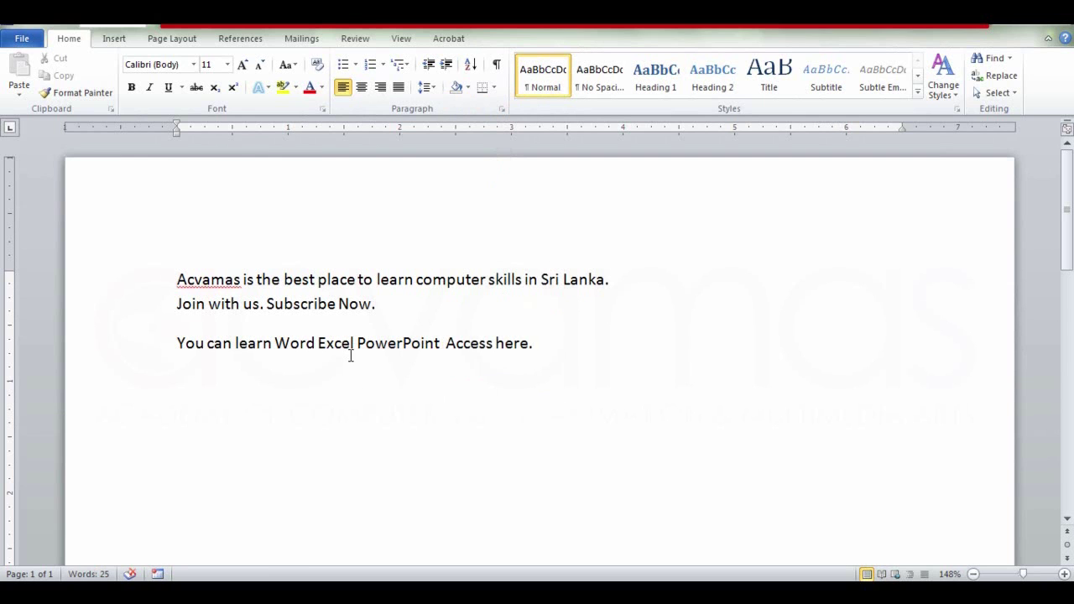
click(546, 348)
drag(536, 344, 178, 307)
drag(181, 358, 532, 355)
mouse_move(534, 343)
mouse_down()
mouse_move(234, 359)
mouse_move(529, 355)
mouse_up()
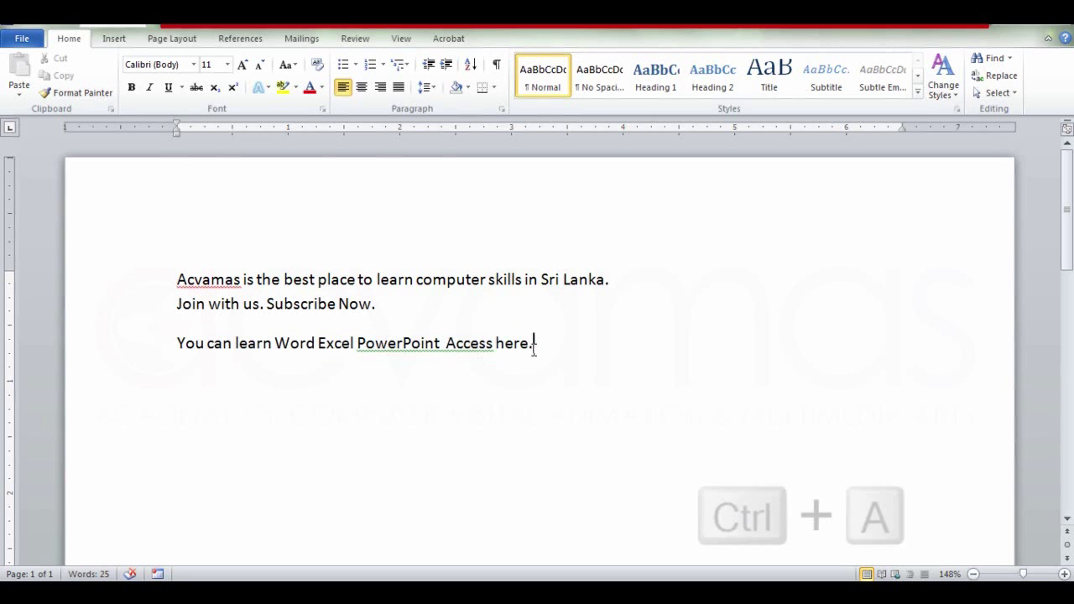
Select all the document's text with Ctrl+A.
key(ctrl+a)
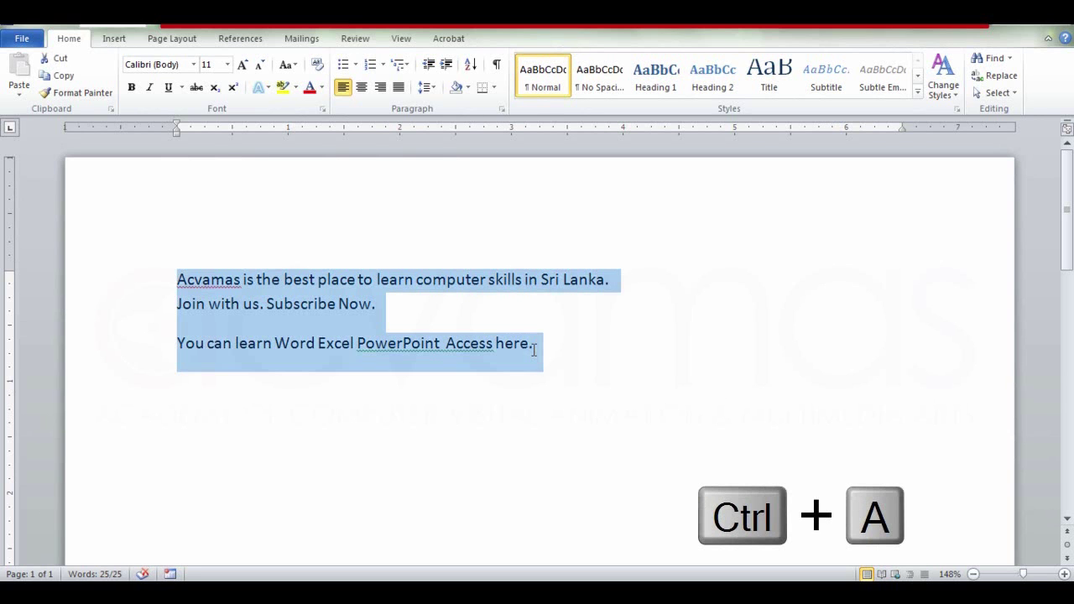
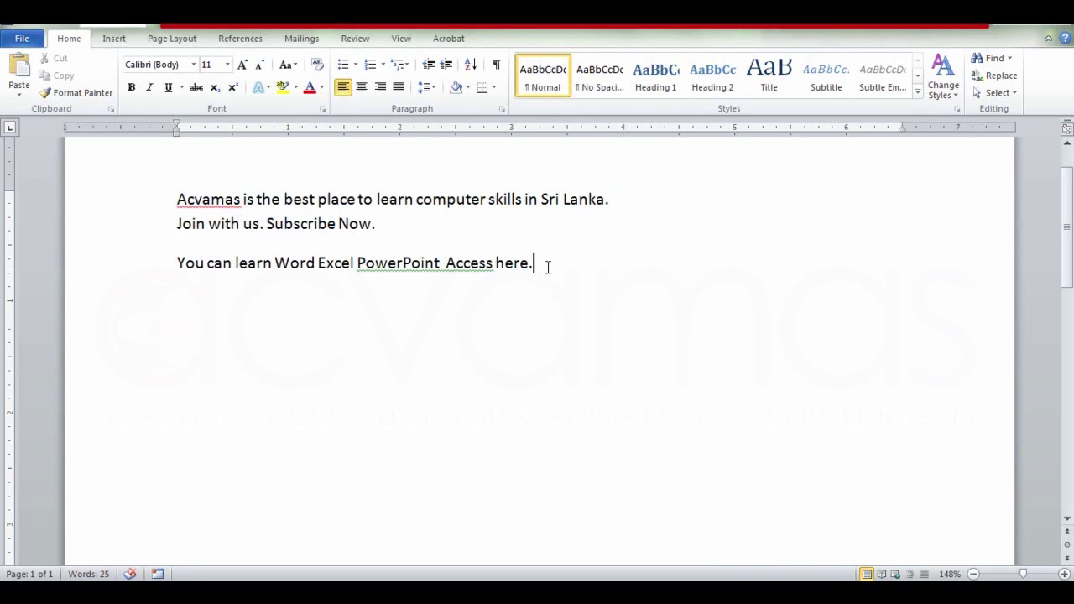
Start a new empty line below the three Acvamas lines.
key(Return)
Paste a second copy of the Acvamas block below the original and select the pasted copy.
key(ctrl+v)
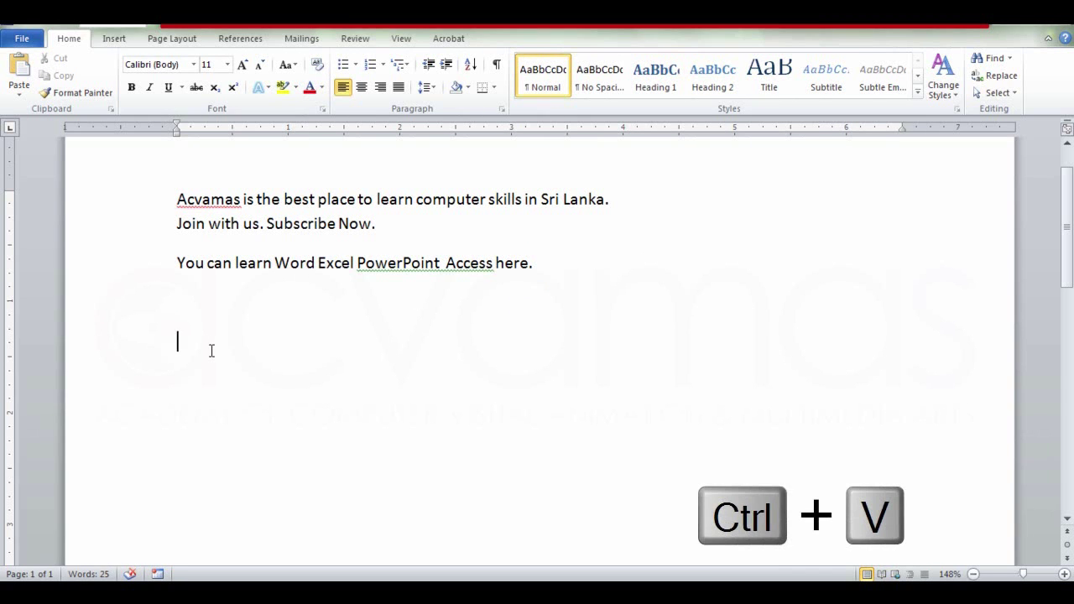
text(Acvamas is the best place to learn computer skills in Sri Lanka. Join with us. Subscribe Now. You can learn Word Excel PowerPoint  Access here.)
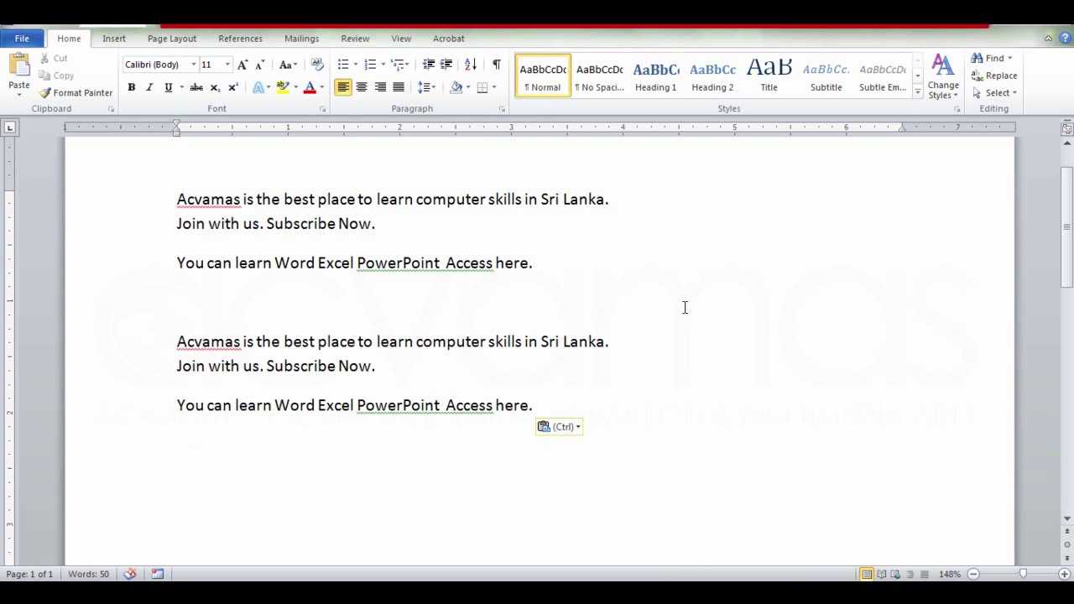
drag(1064, 245, 1067, 254)
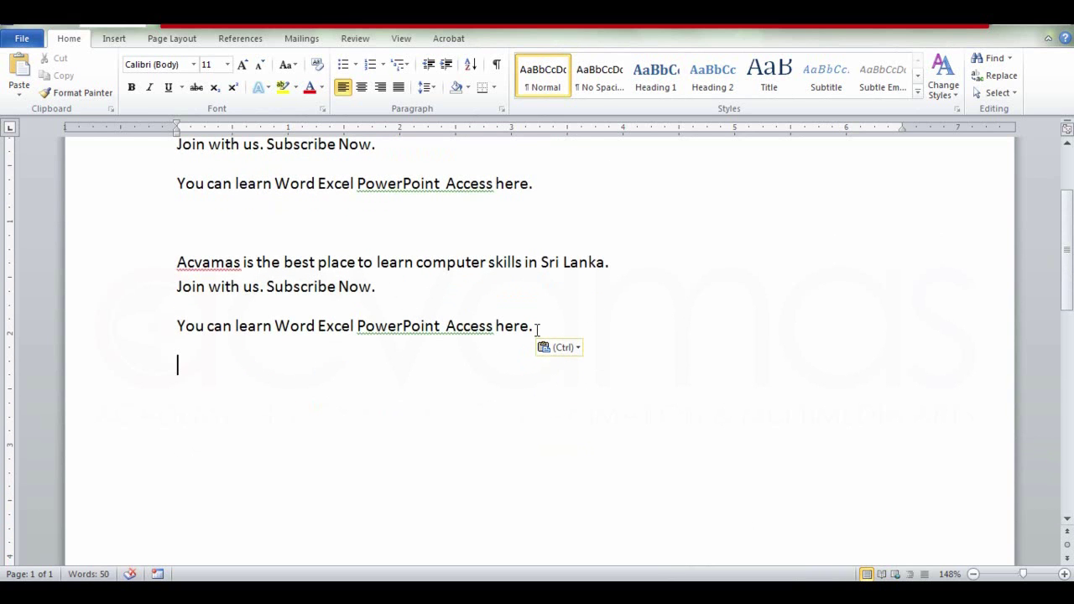
drag(1066, 302, 1066, 273)
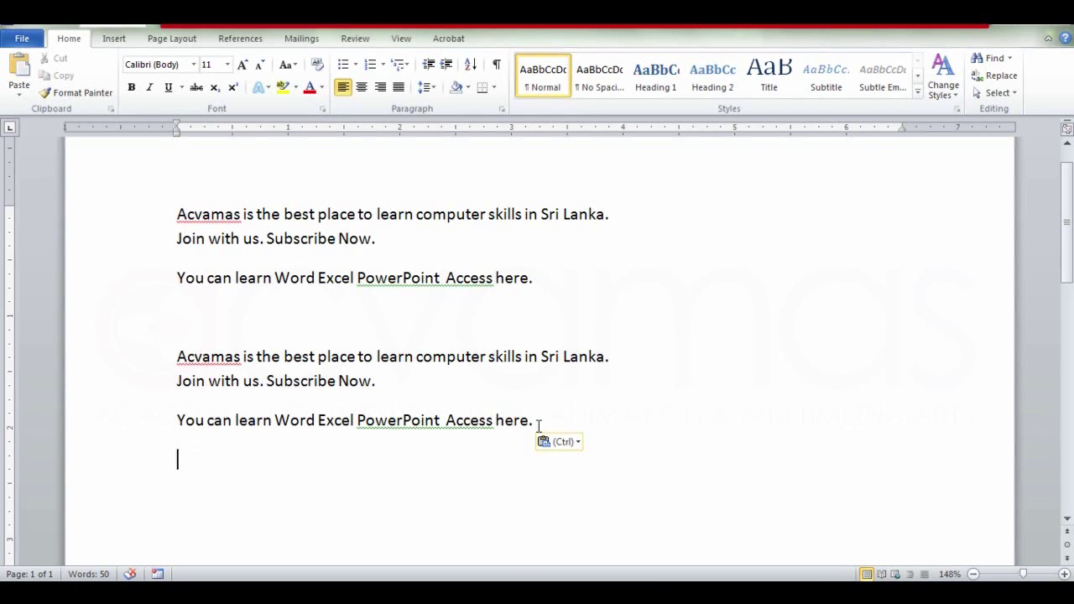
drag(532, 426, 183, 363)
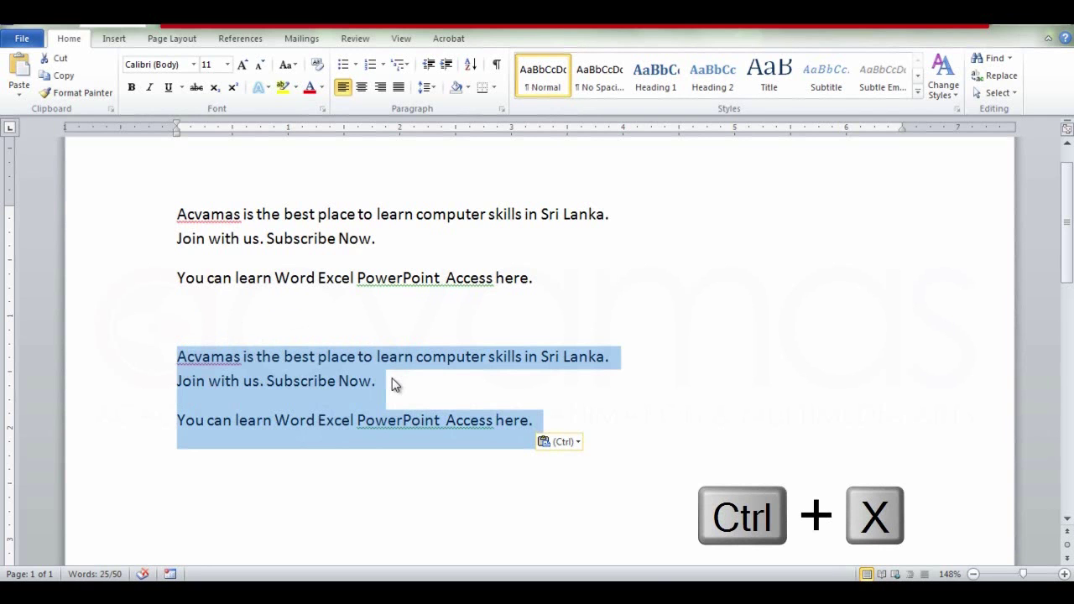
Cut the selected duplicate block and paste it back lower on the page.
key(ctrl+x)
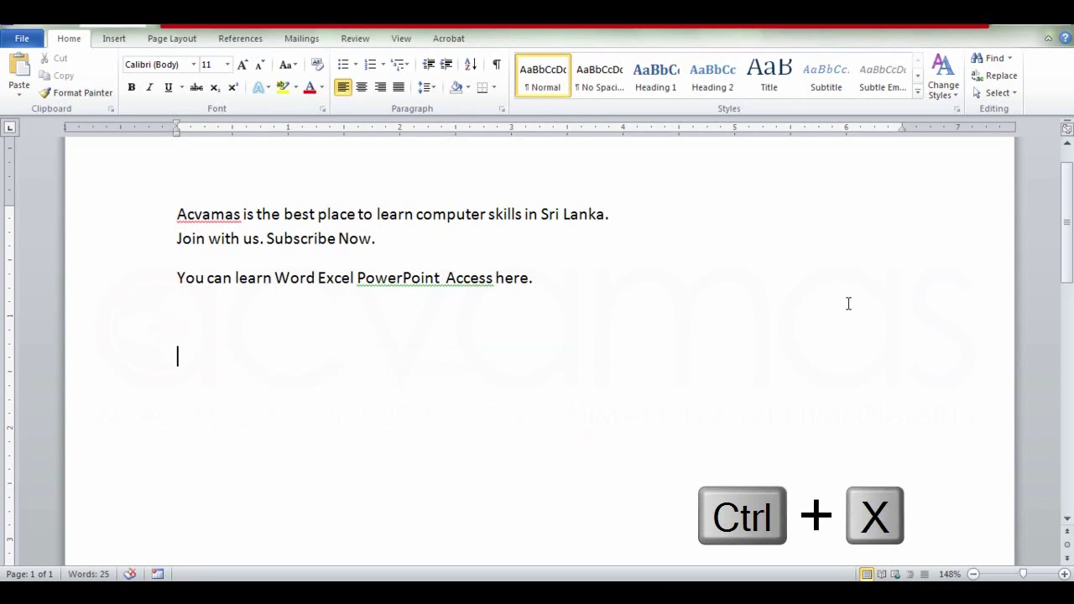
scroll(282, 264, down, 8)
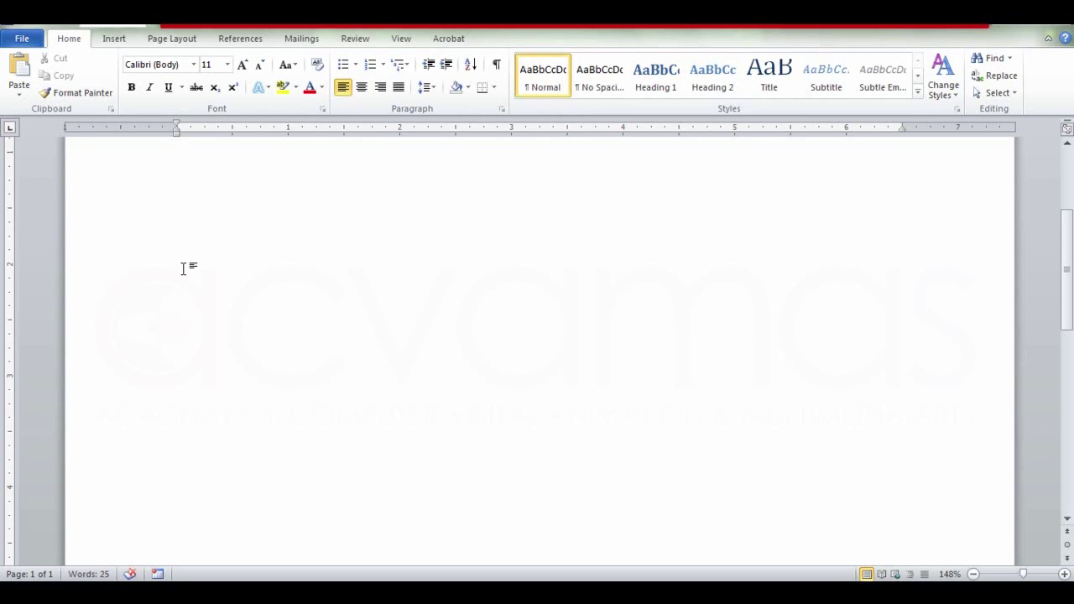
key(ctrl+v)
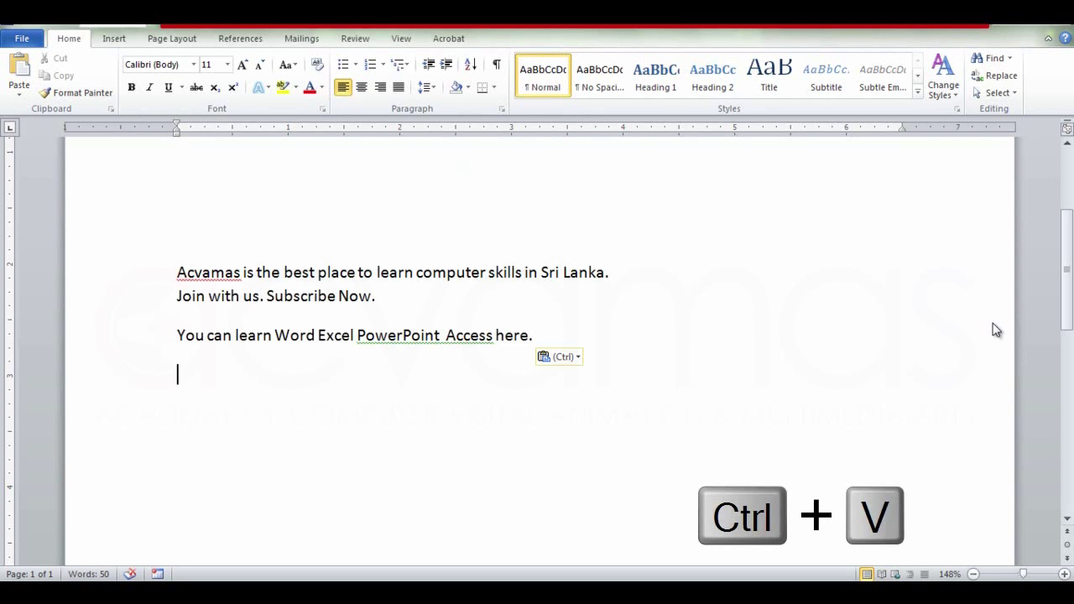
key(ctrl+v)
scroll(1068, 265, up, 1)
scroll(1068, 265, up, 1)
scroll(1068, 269, down, 2)
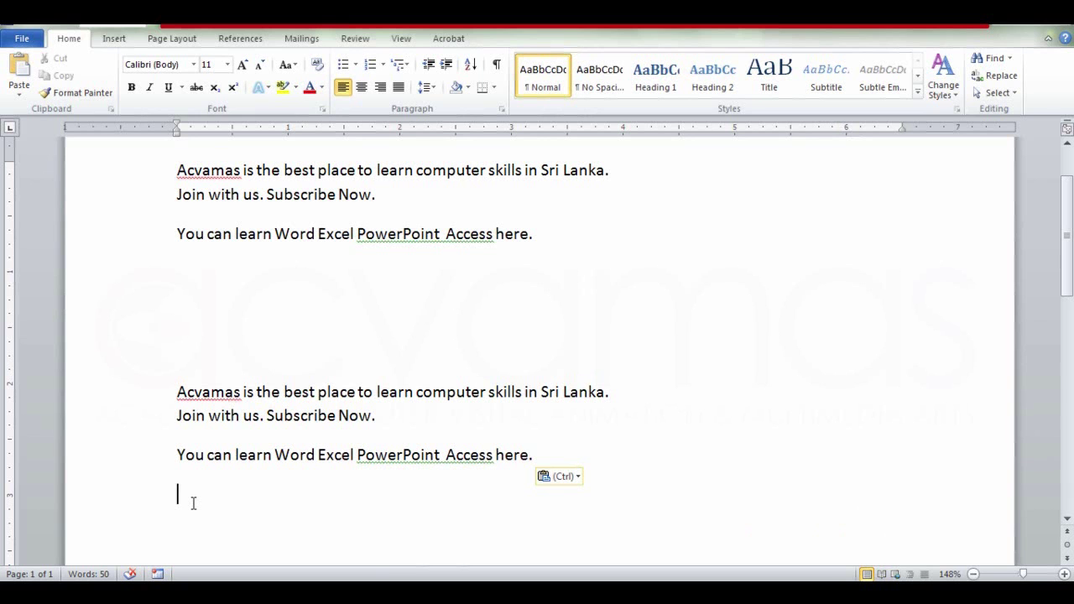
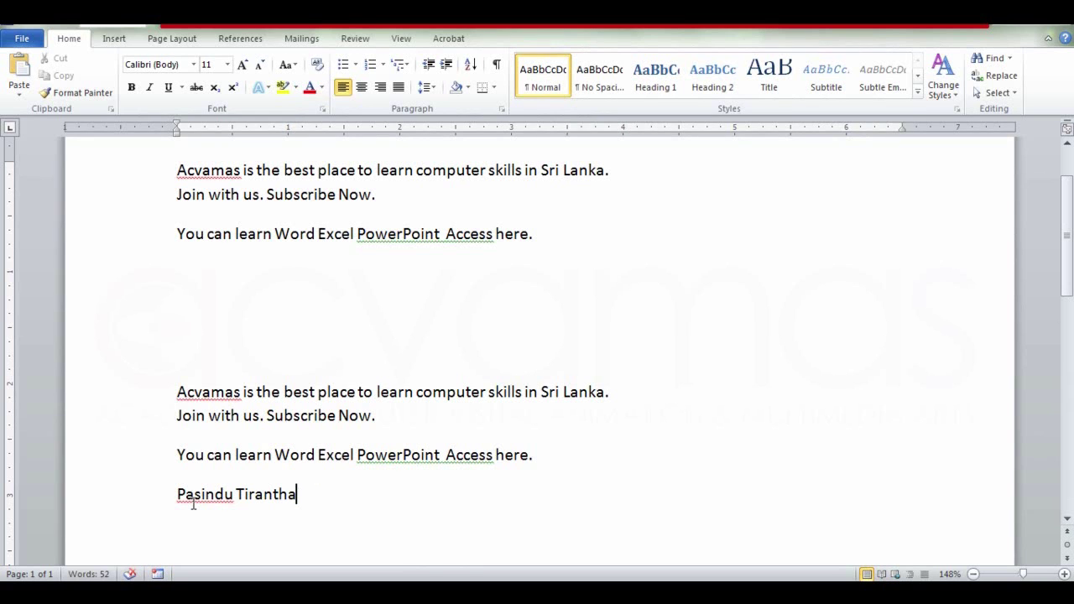
Type a two-word name under the duplicate block, undo it with Ctrl+Z, then redo it with Ctrl+Y.
key(ctrl+z)
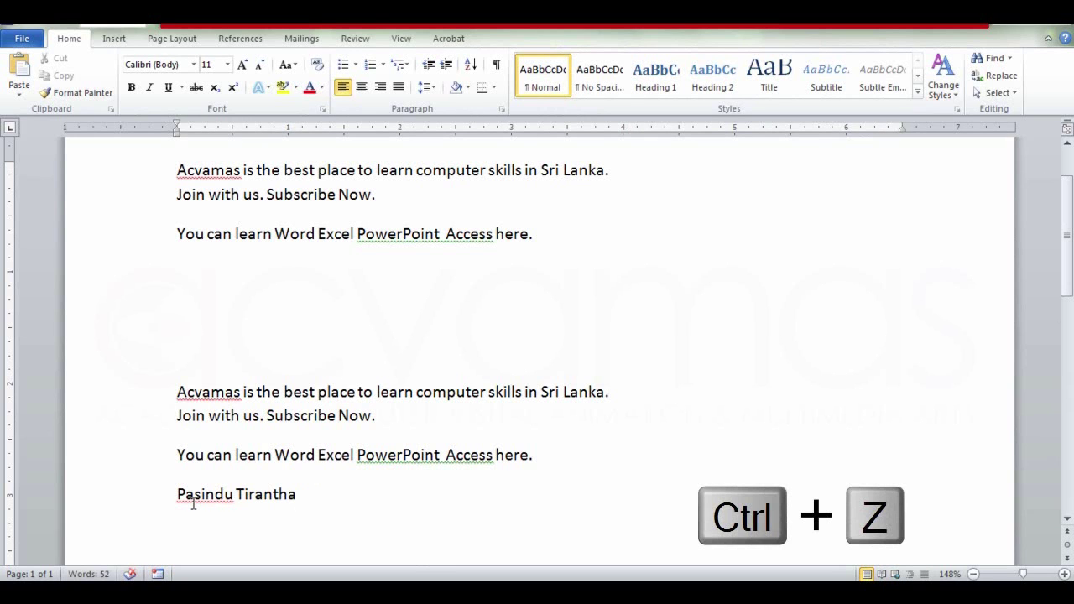
key(ctrl+z)
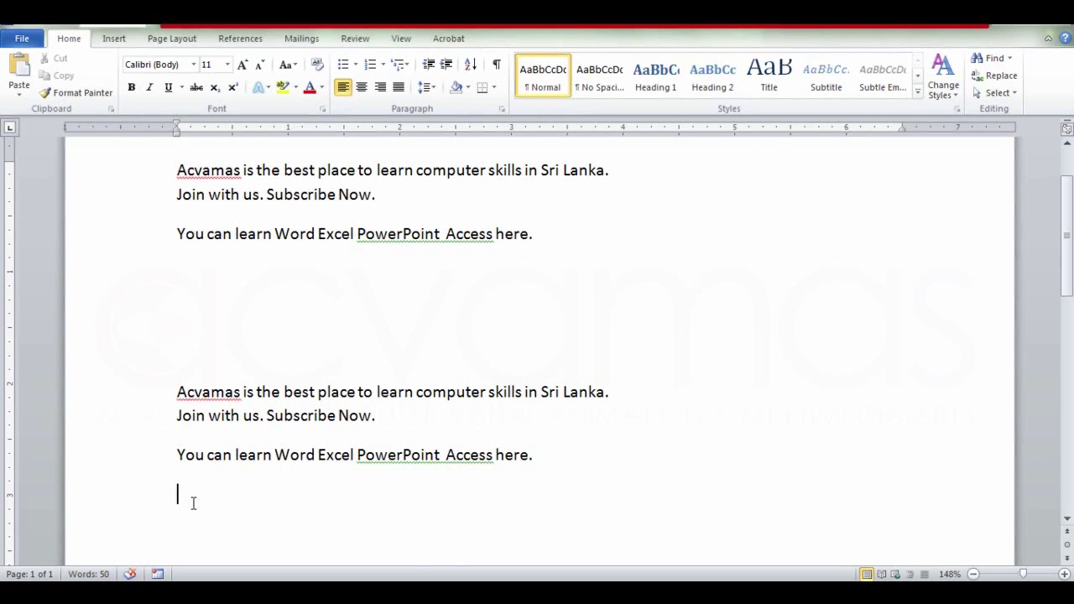
key(ctrl+y)
key(ctrl+y)
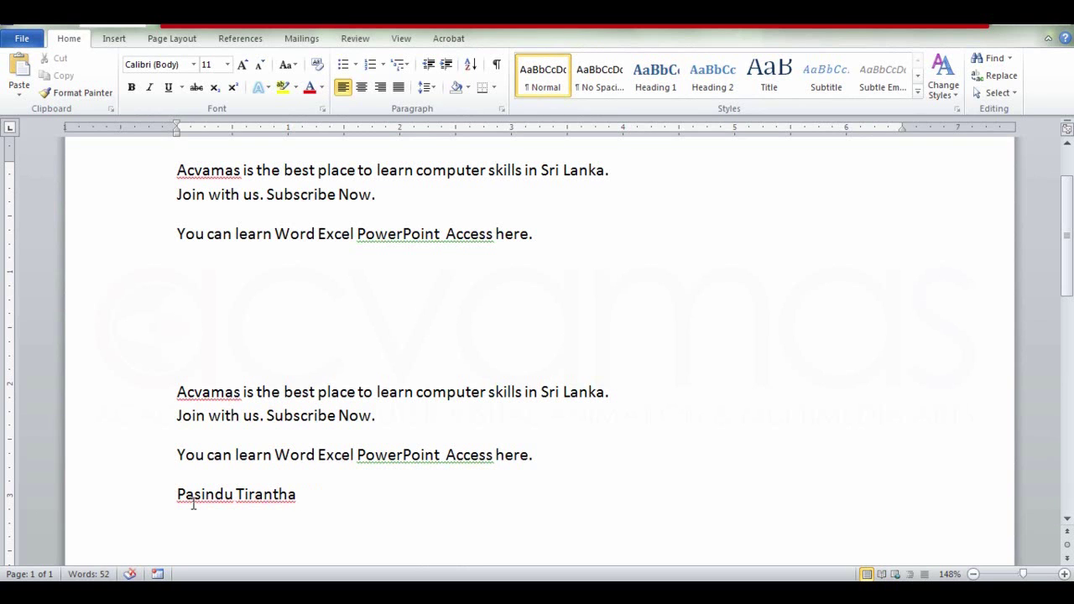
Undo the name line, the pasted duplicate and earlier edits, leaving only the first sentence.
key(ctrl+z)
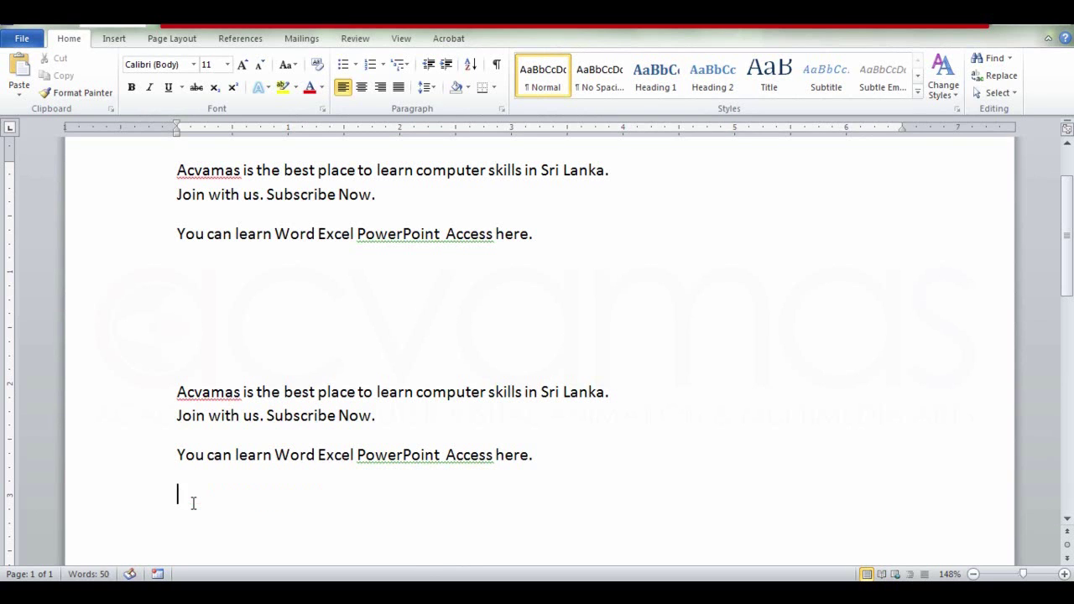
key(ctrl+z)
key(ctrl+z)
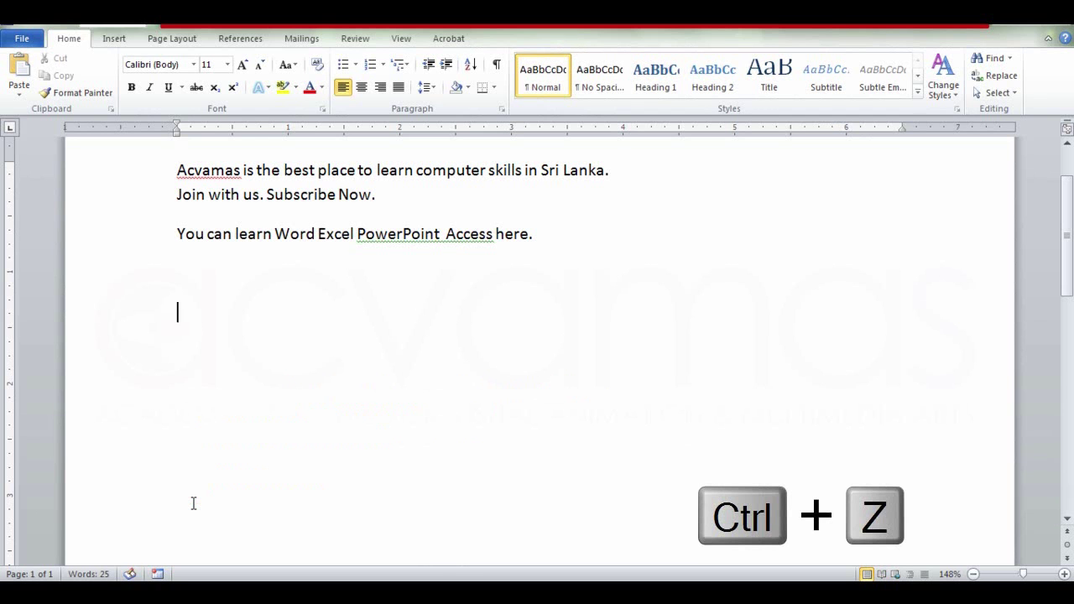
key(ctrl+z)
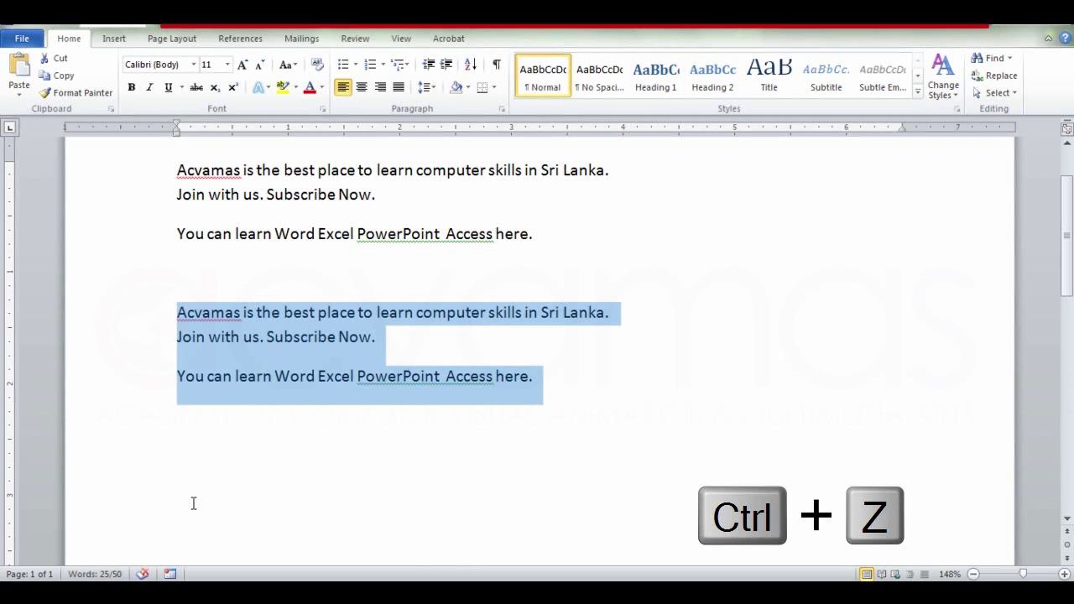
key(ctrl+z)
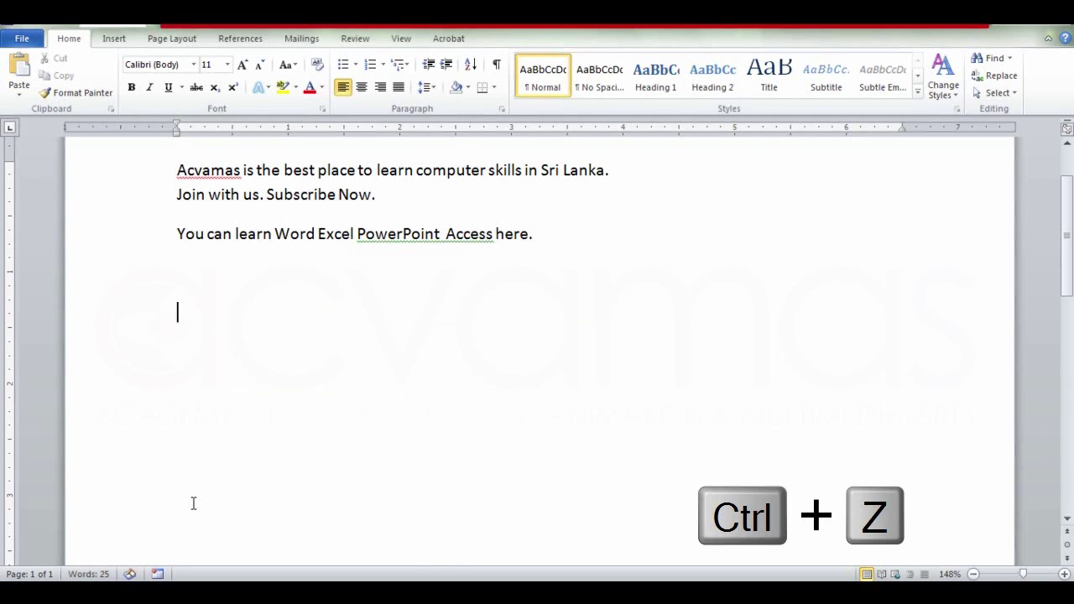
key(ctrl+z)
key(ctrl+z)
key(ctrl+z)
key(ctrl+z)
key(ctrl+z)
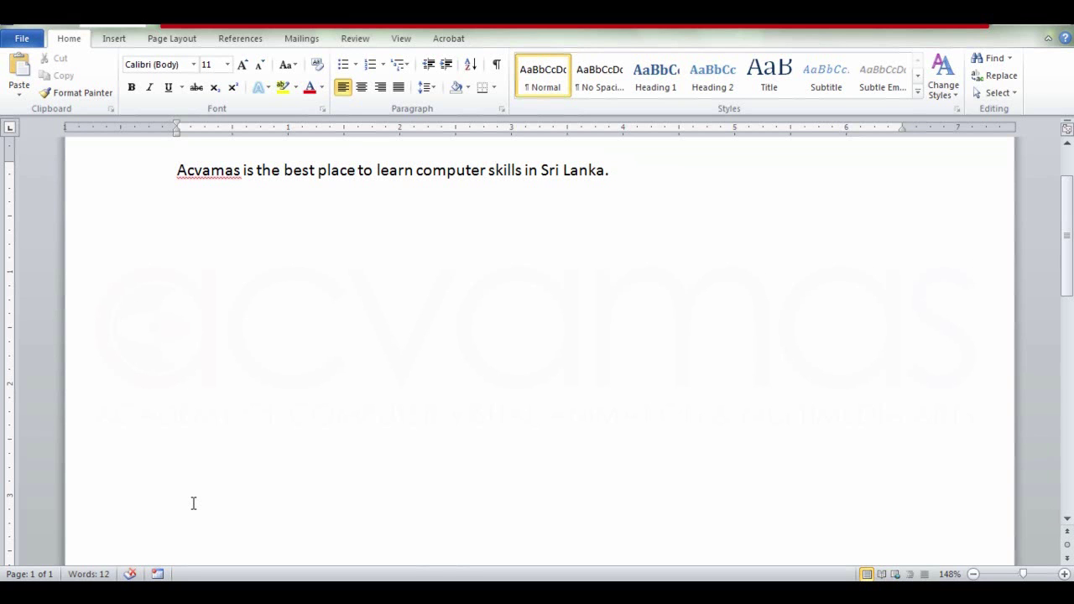
Redo the undone edits so both Acvamas blocks and the blank spacing return.
key(ctrl+y)
key(ctrl+y)
key(ctrl+y)
key(ctrl+y)
key(ctrl+y)
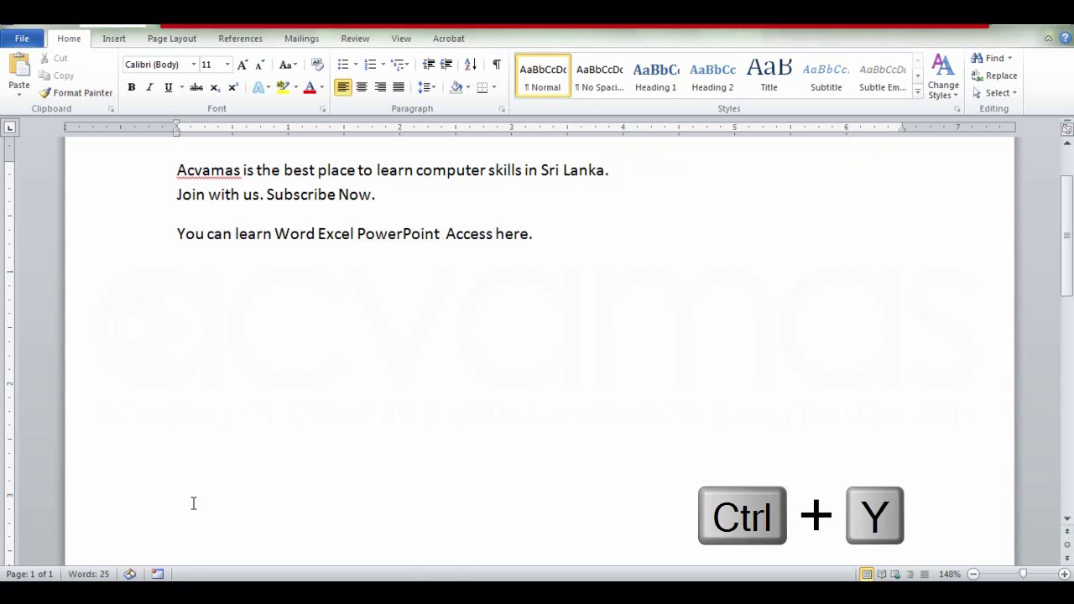
key(ctrl+y)
key(ctrl+y)
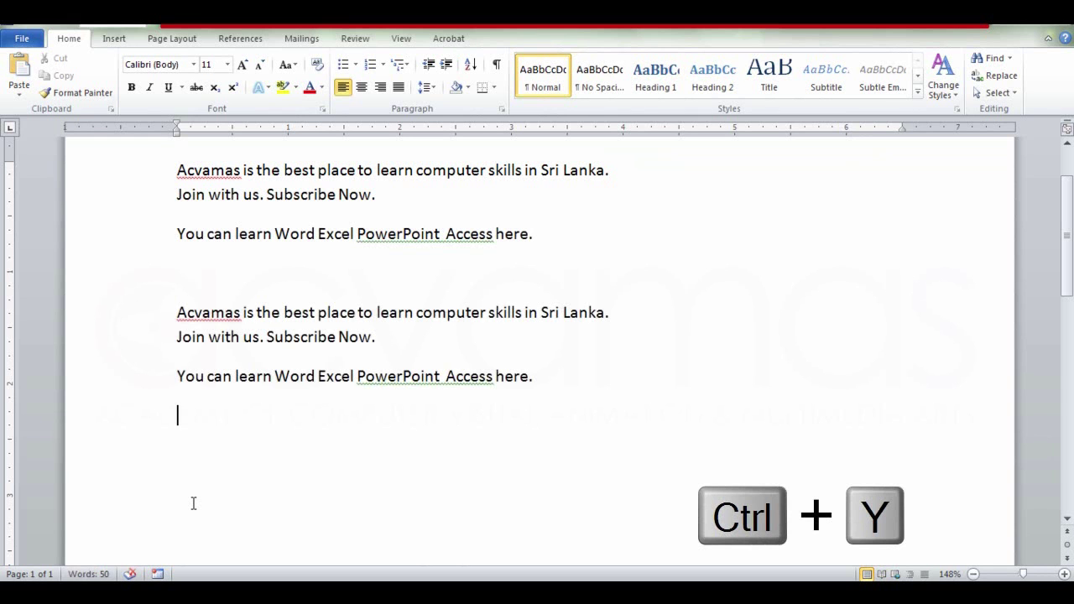
key(ctrl+z)
key(ctrl+y)
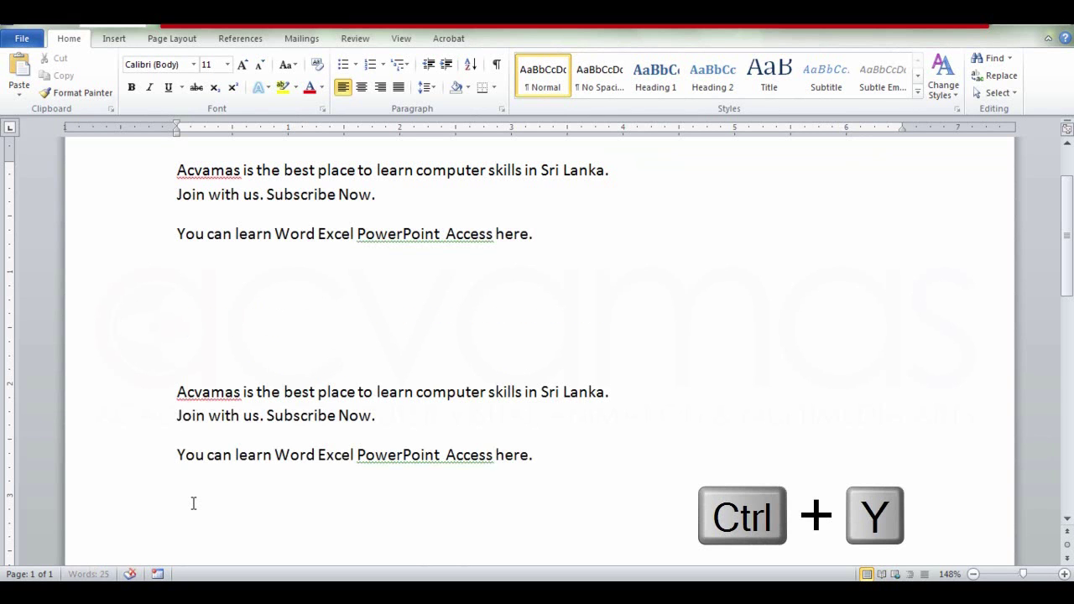
key(ctrl+y)
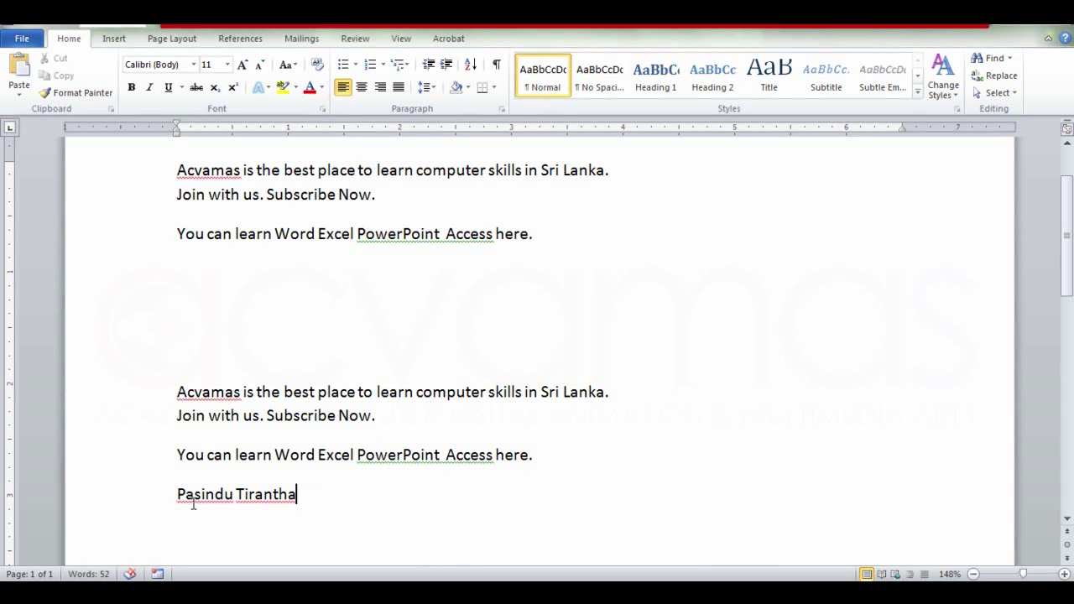
click(1019, 574)
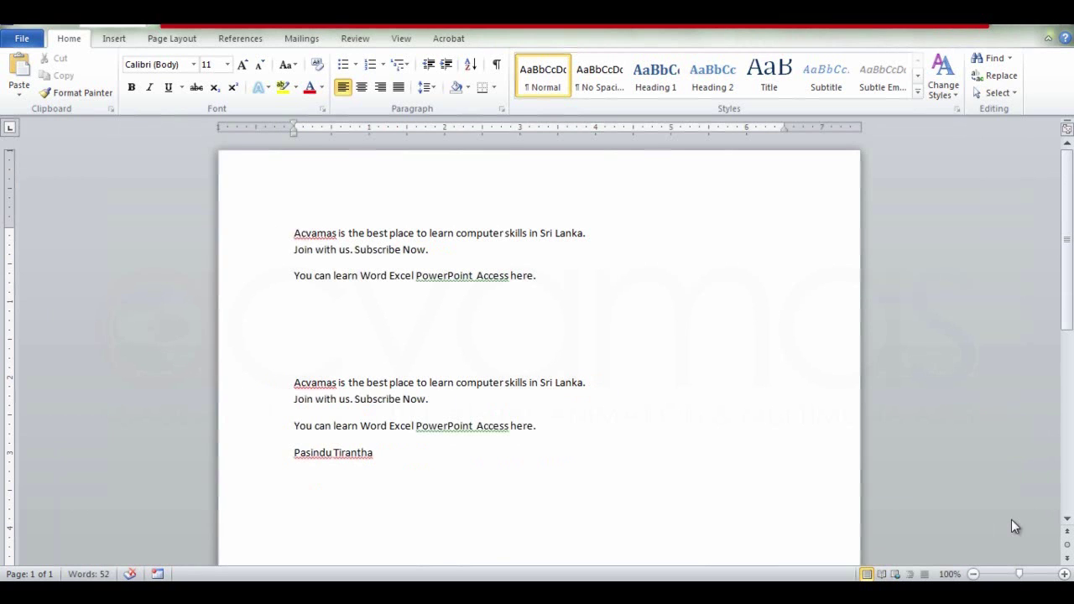
click(354, 454)
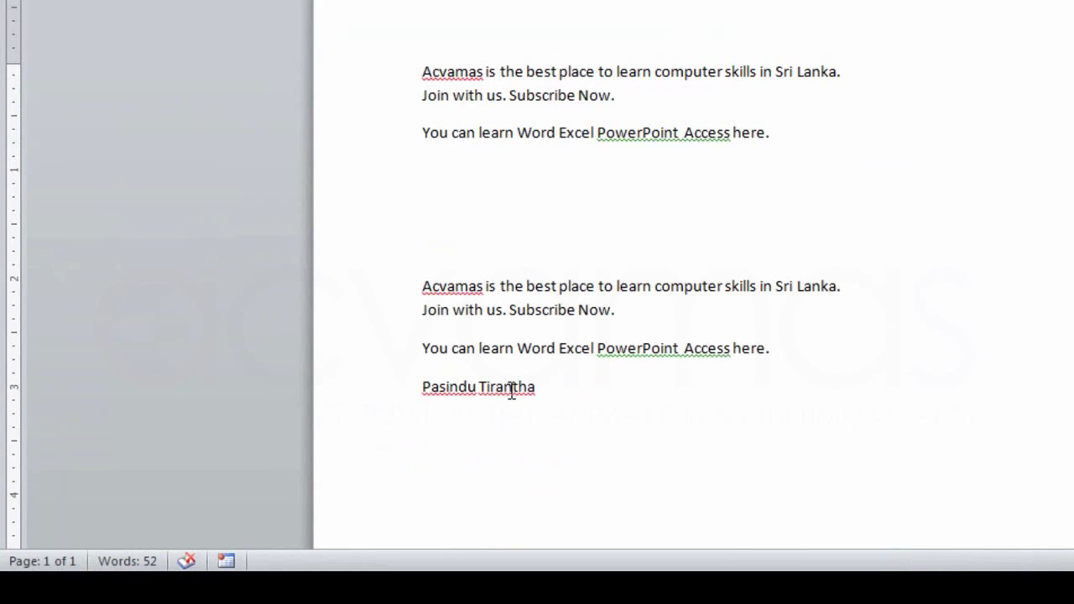
key(BackSpace)
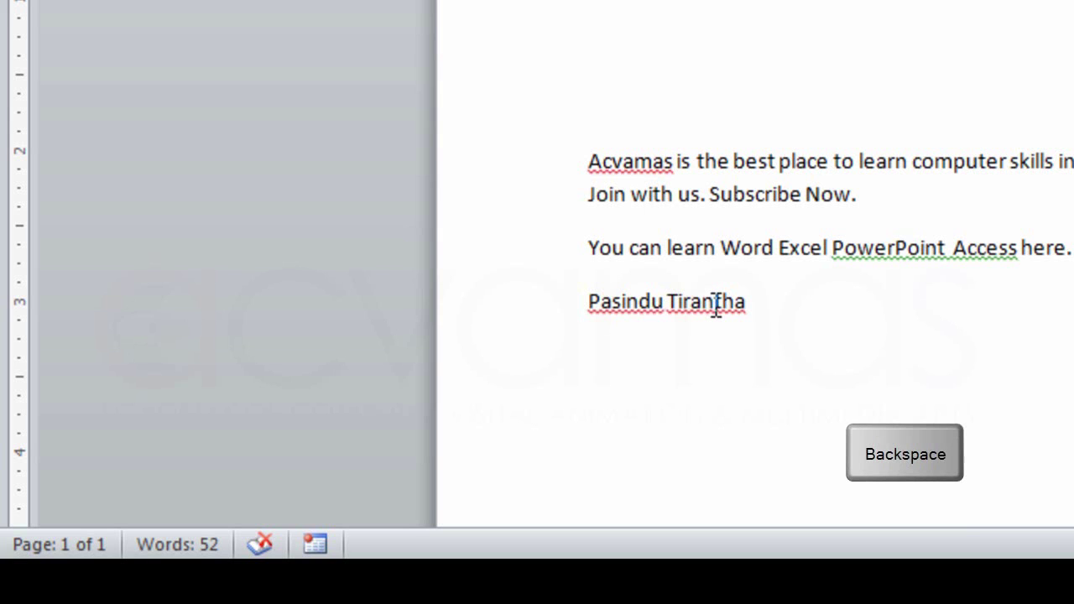
key(BackSpace)
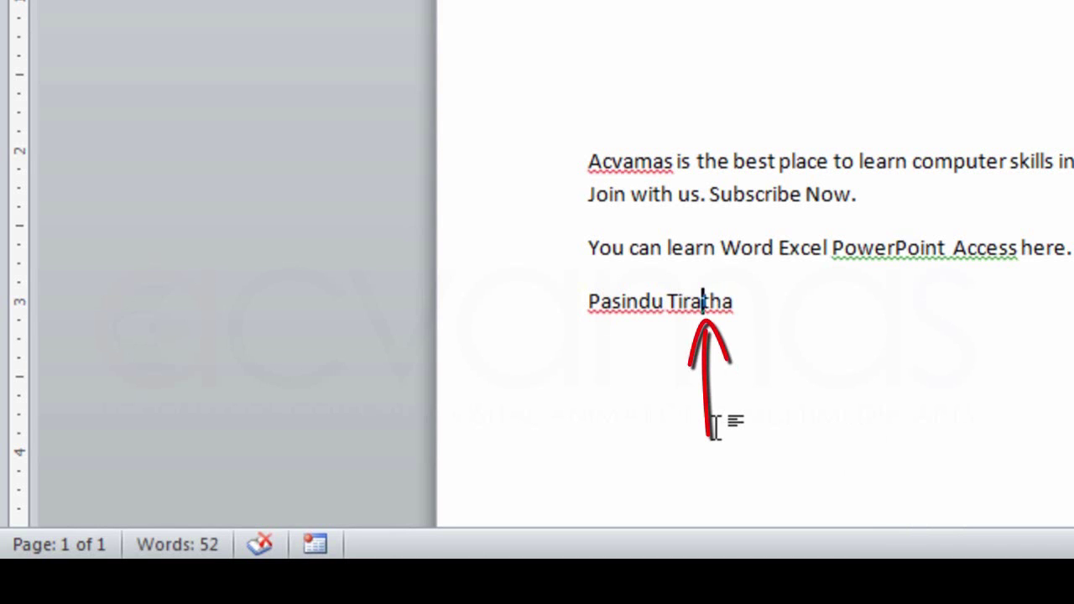
key(Delete)
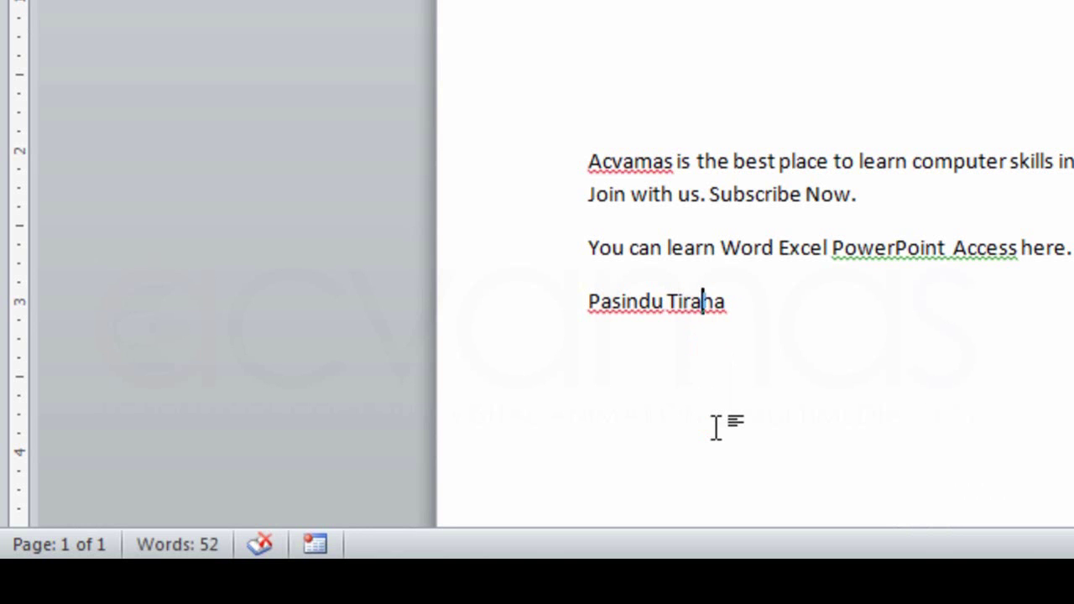
text(nt)
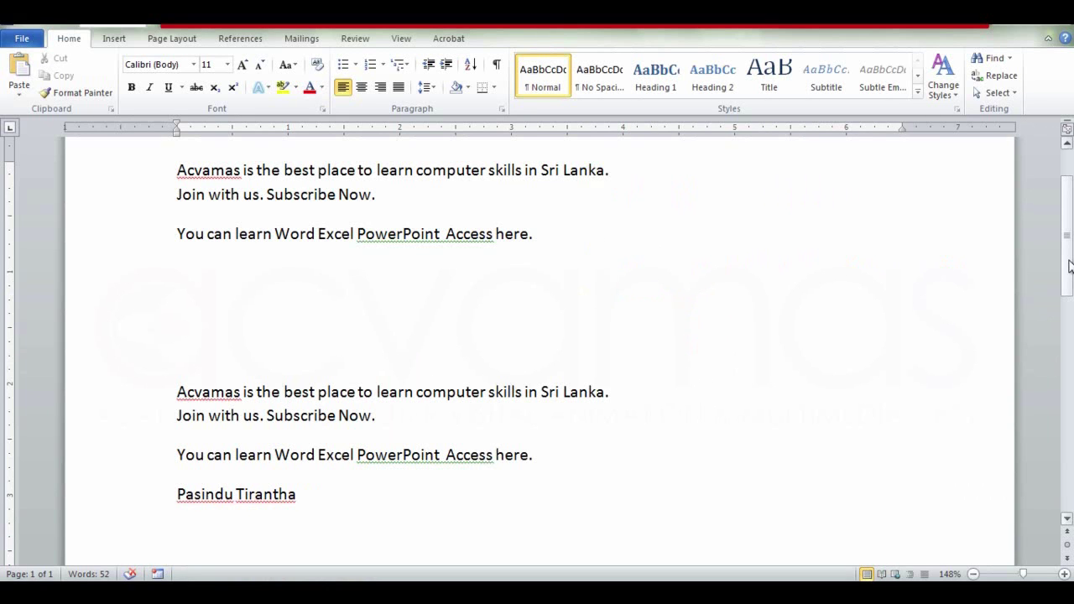
Zoom out to 100% and select everything from the name line up to the first Acvamas line.
drag(1069, 266, 1069, 239)
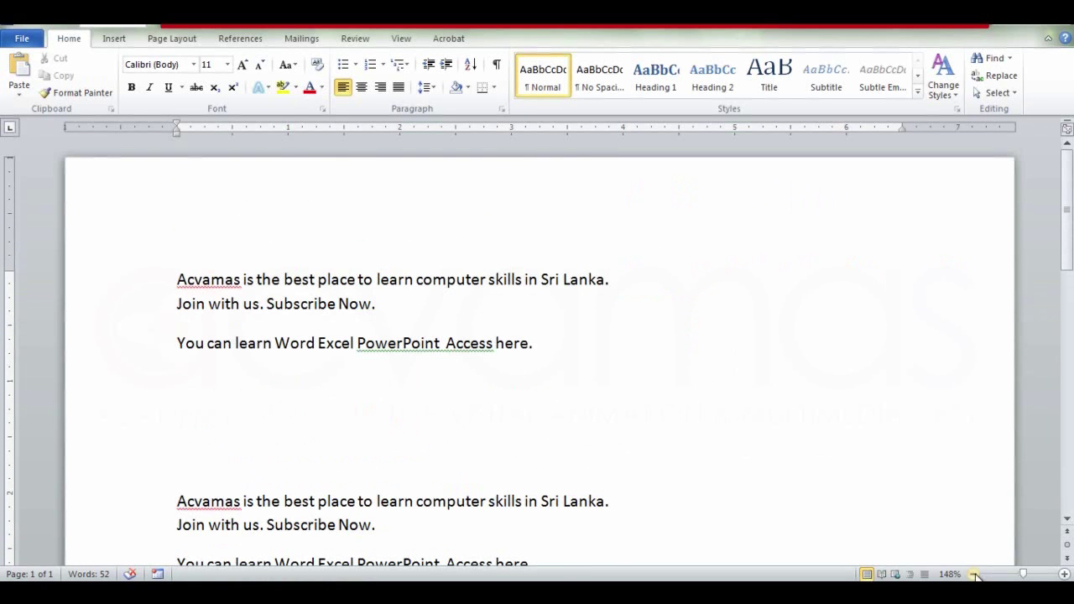
click(974, 575)
click(974, 574)
click(974, 574)
click(974, 574)
click(974, 575)
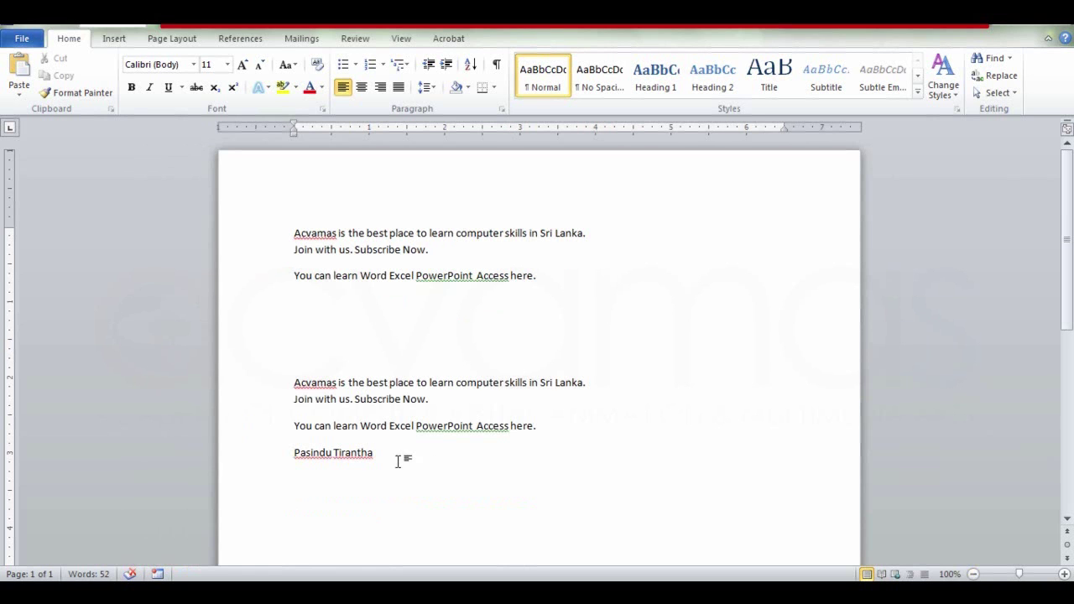
drag(376, 451, 303, 237)
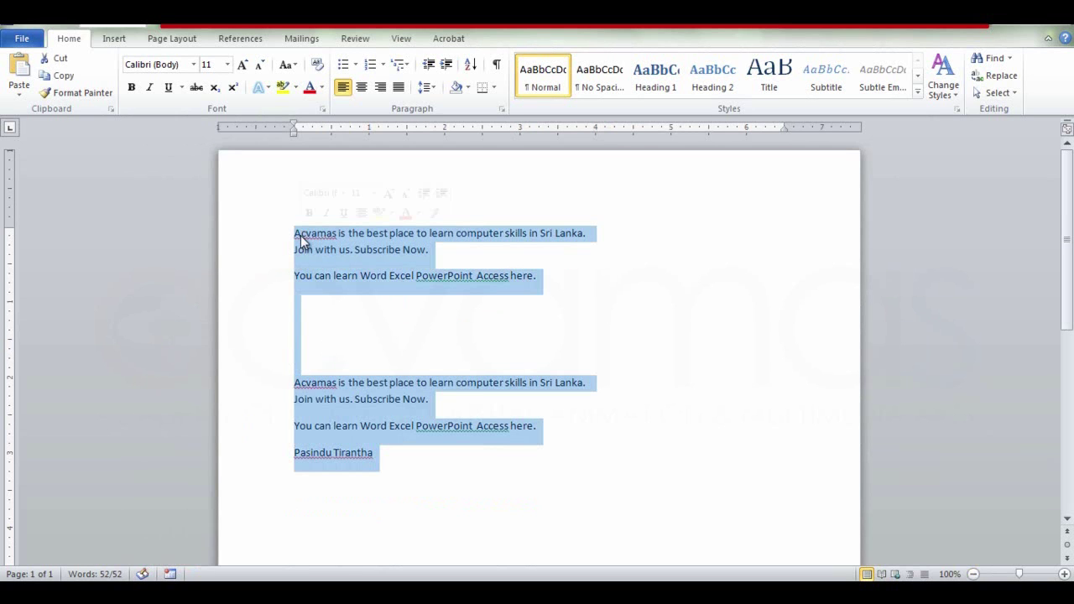